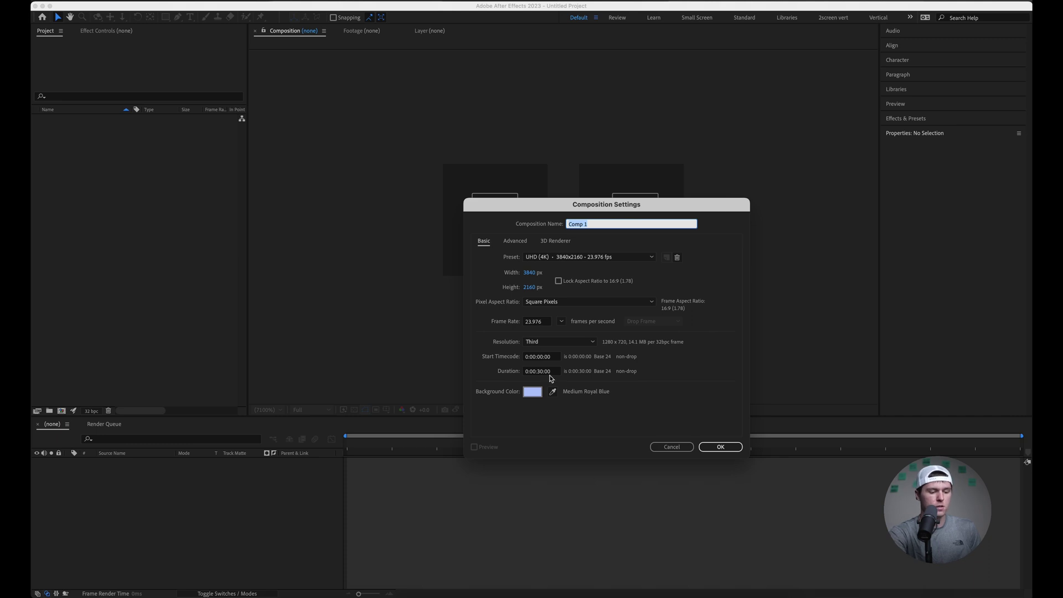
# Step: Set Comp 1's duration to 0:05:03:00 and its background colour to black
pyautogui.click(555, 373)
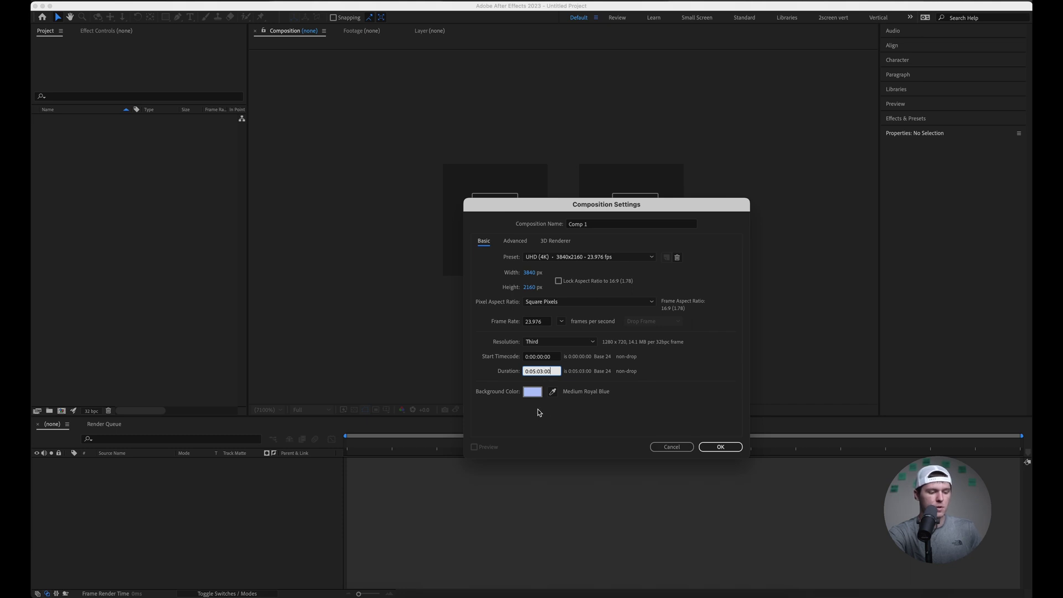
pyautogui.click(533, 392)
pyautogui.moveTo(532, 392); pyautogui.dragTo(402, 330)
pyautogui.press('Return')
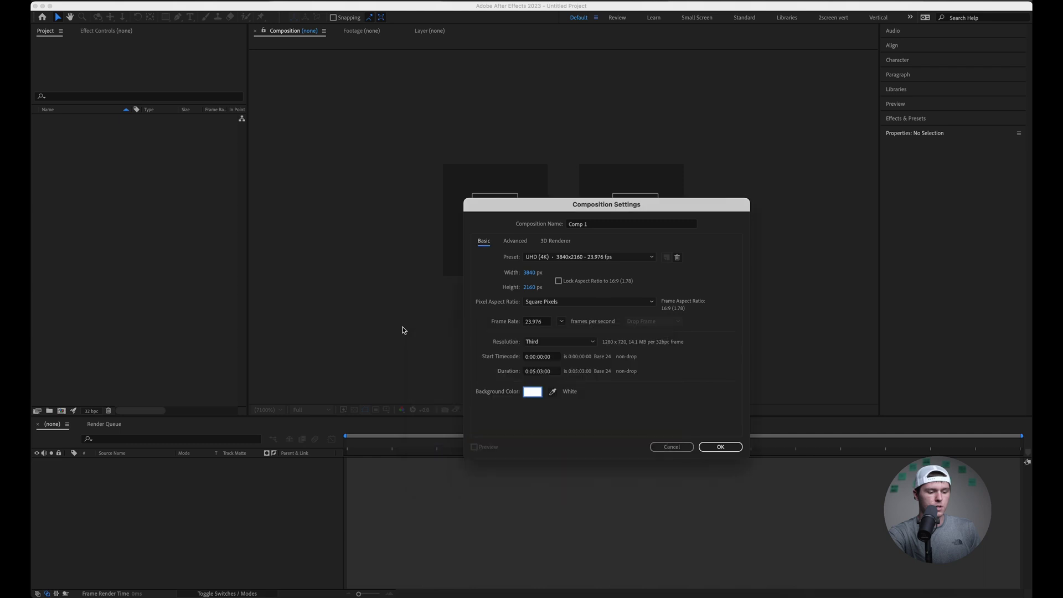
pyautogui.click(531, 394)
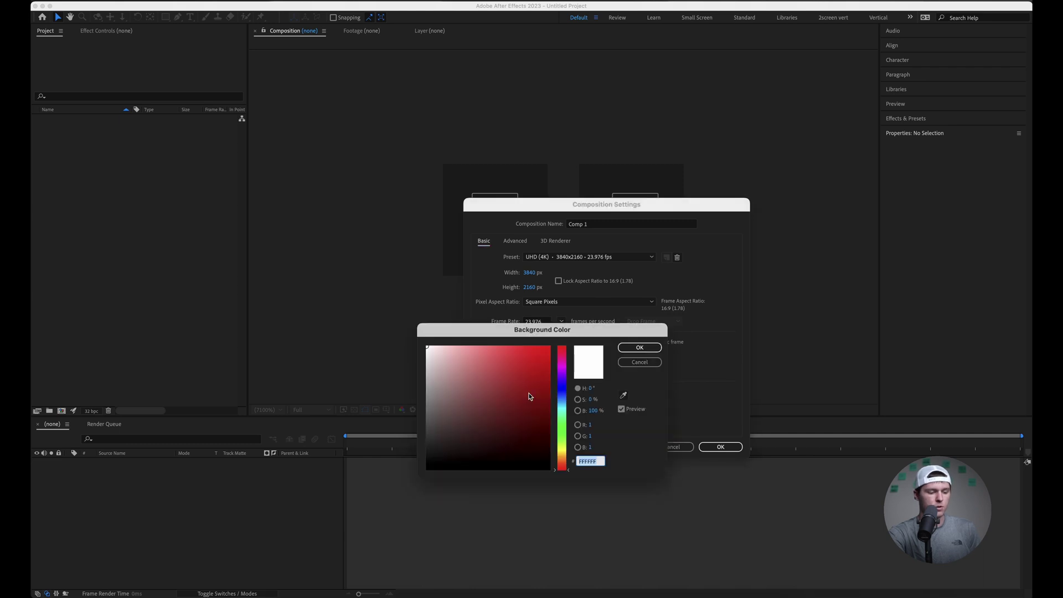
pyautogui.click(427, 455)
pyautogui.press('Return')
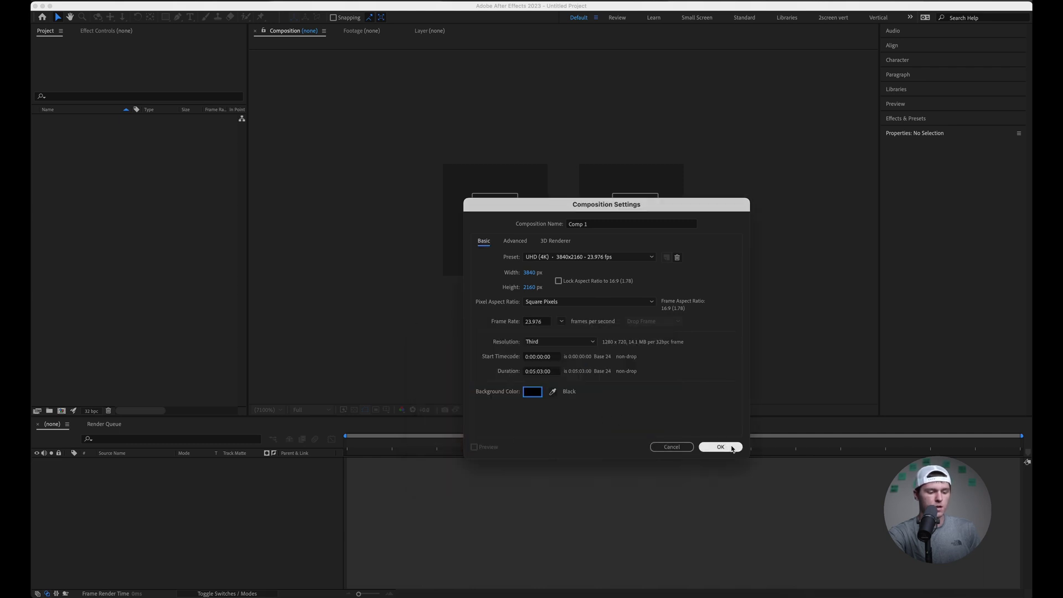
# Step: Create the 3840x2160, 23.976 fps Comp 1 and bring up the timeline's New layer menu
pyautogui.click(723, 447)
pyautogui.rightClick(114, 465)
pyautogui.moveTo(126, 470)
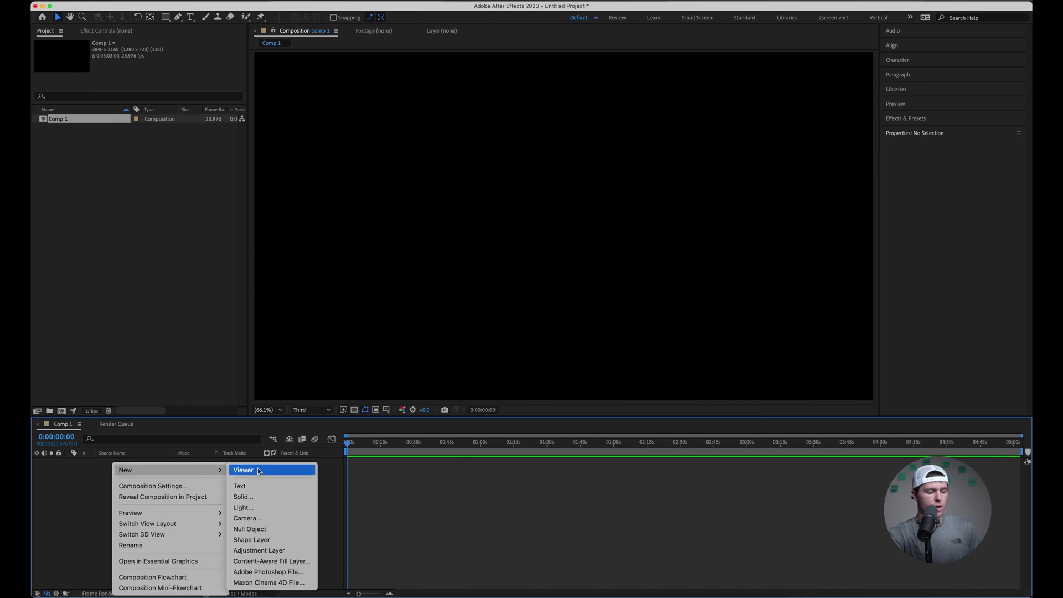
# Step: Add a new empty text layer to Comp 1
pyautogui.click(275, 487)
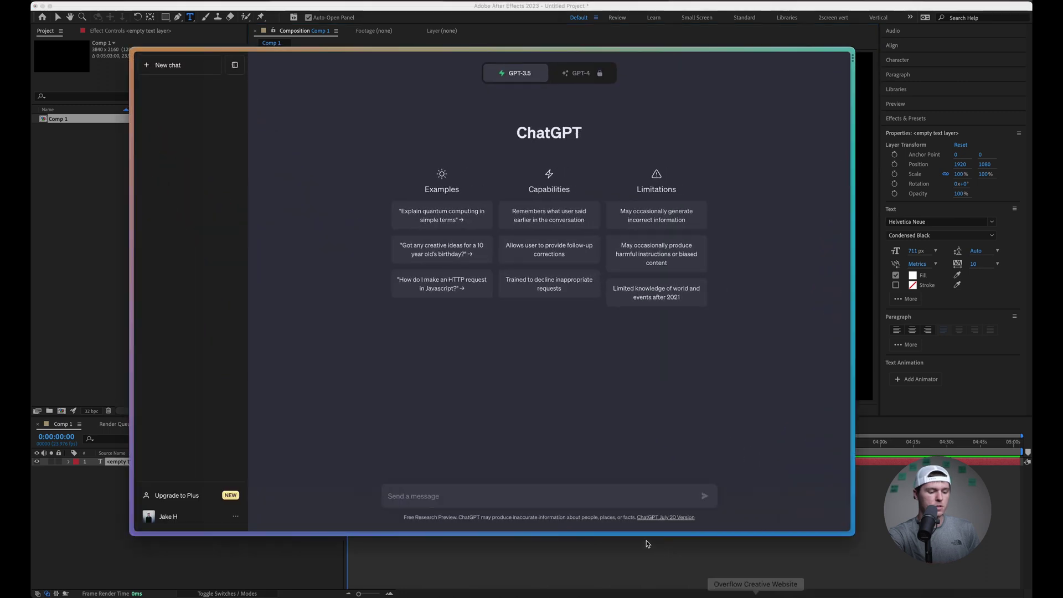
# Step: Ask ChatGPT to 'make an expression for after effects for a 5 minute countdown'
pyautogui.write('make an e')
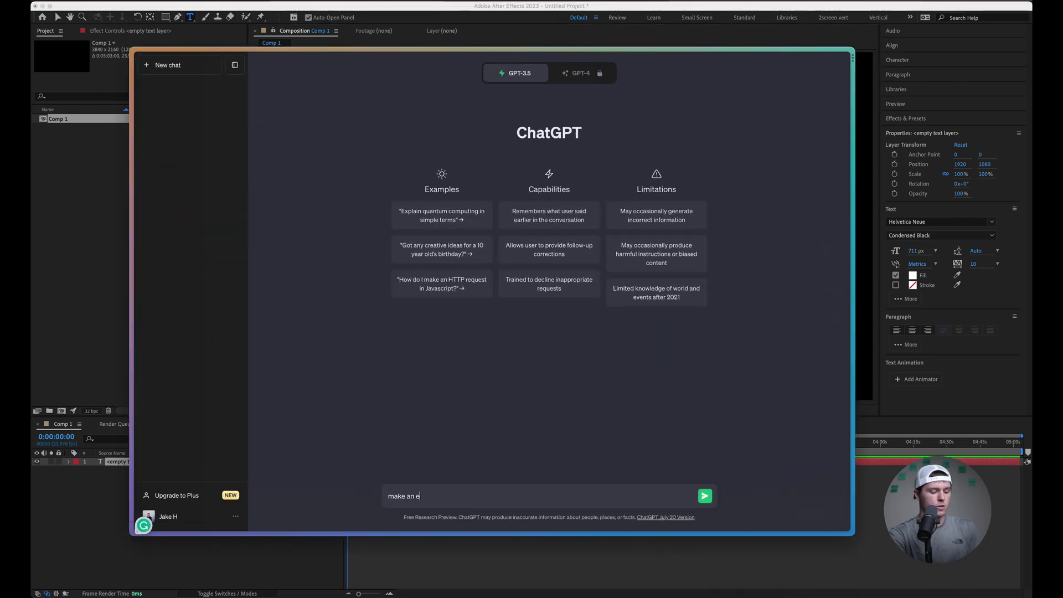
pyautogui.write('xpression for aft')
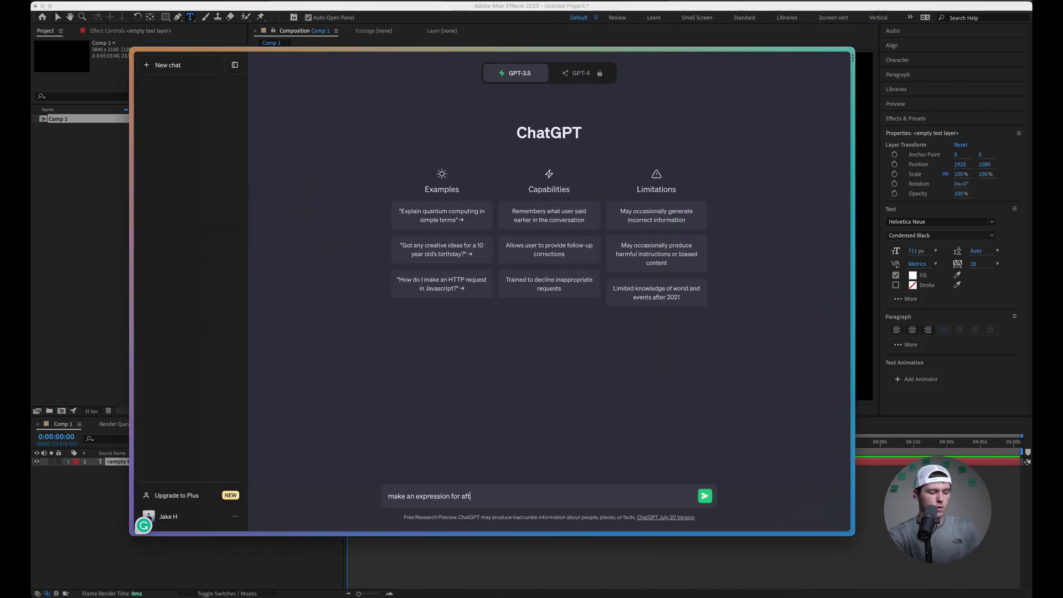
pyautogui.write('er effects for a')
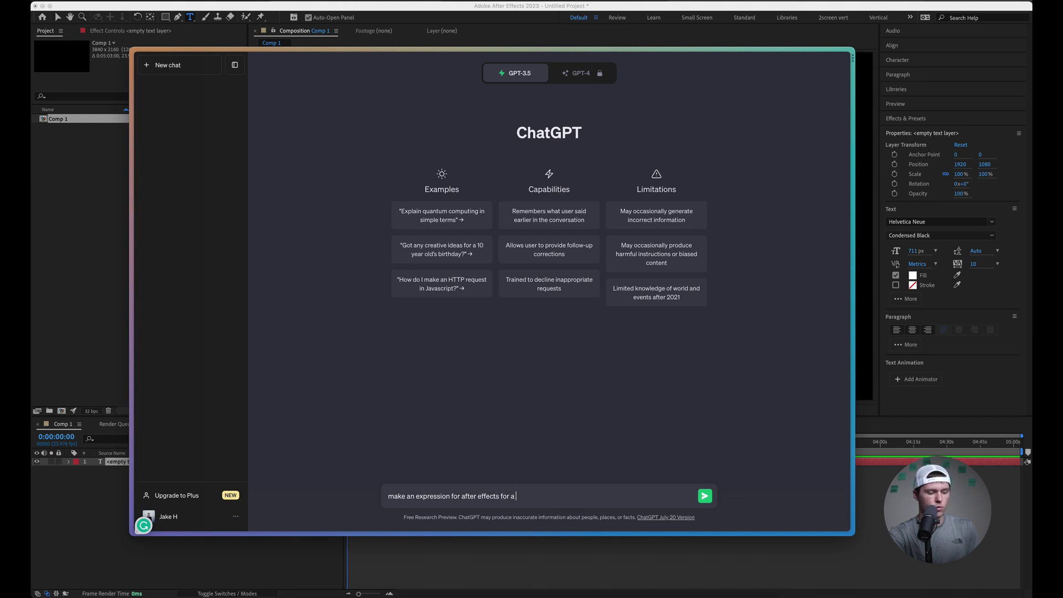
pyautogui.write(' 5 minute count')
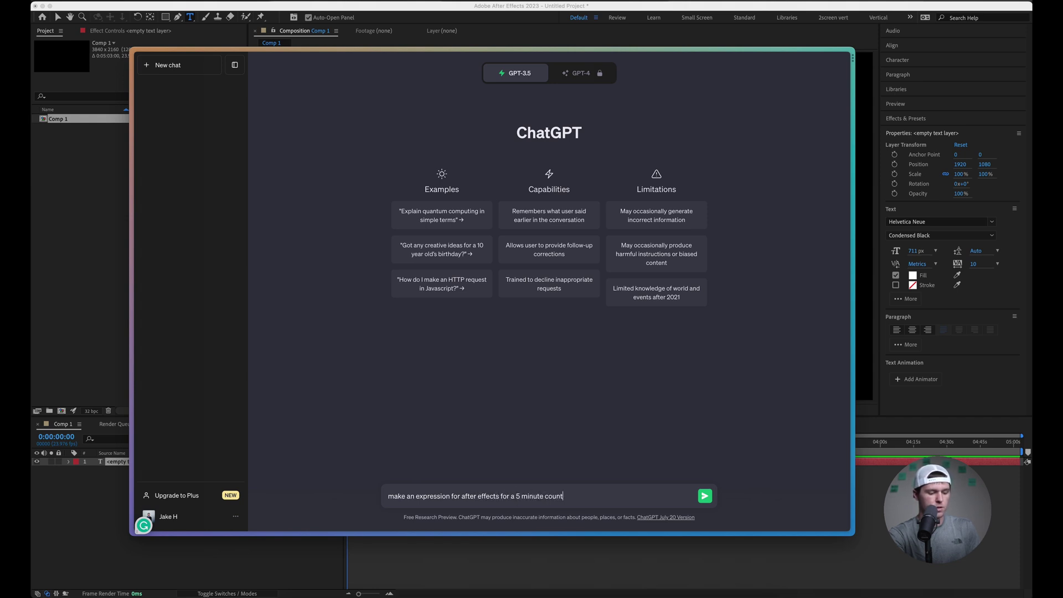
pyautogui.write('down')
pyautogui.press('Return')
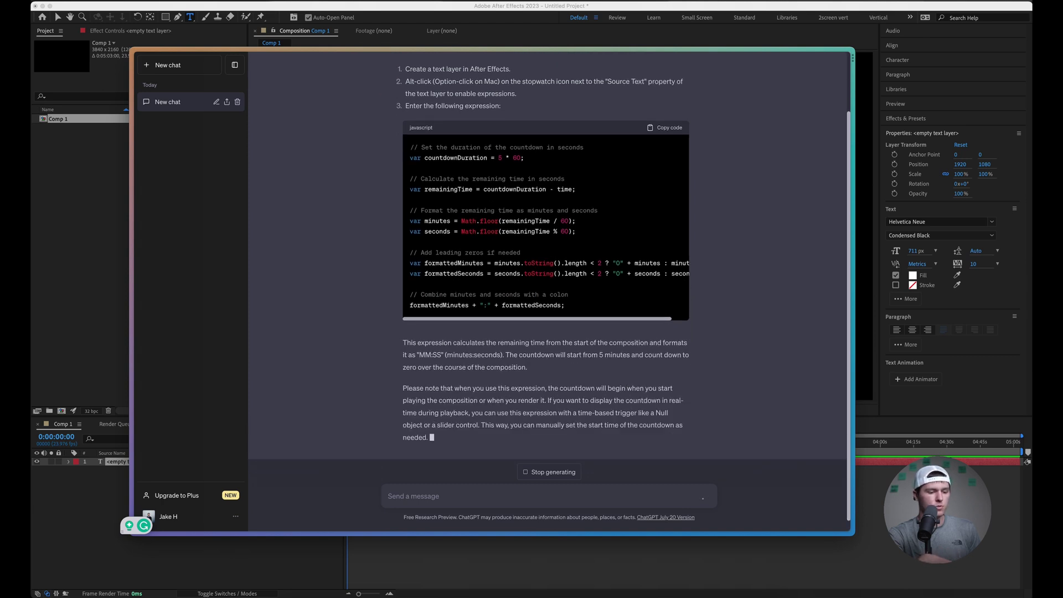
pyautogui.scroll(3, 423, 428)
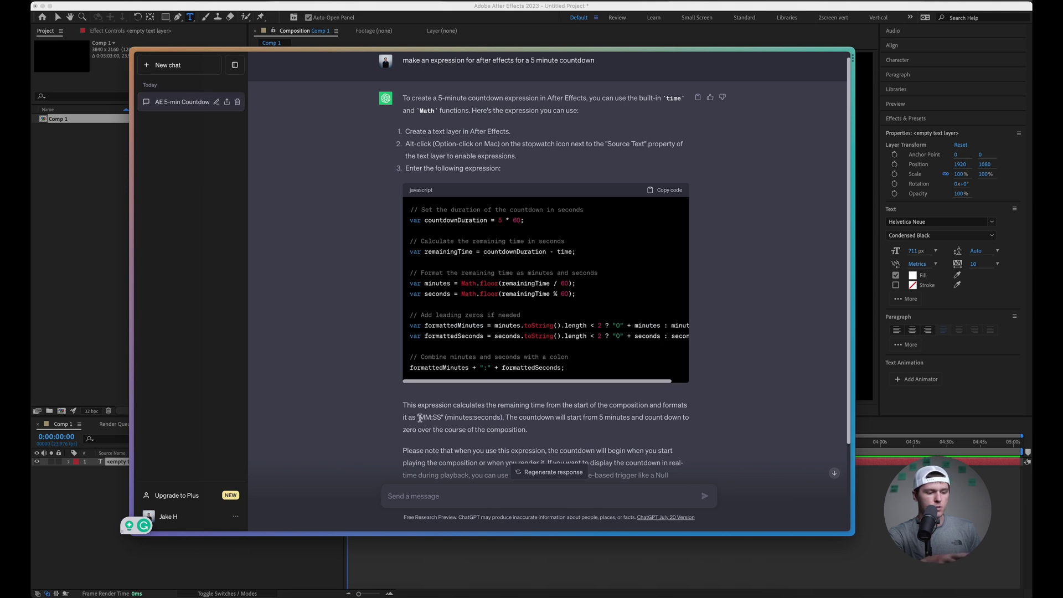
# Step: Paste ChatGPT's countdown code as the Source Text expression and scrub ahead to see 03:56
pyautogui.click(663, 191)
pyautogui.click(60, 484)
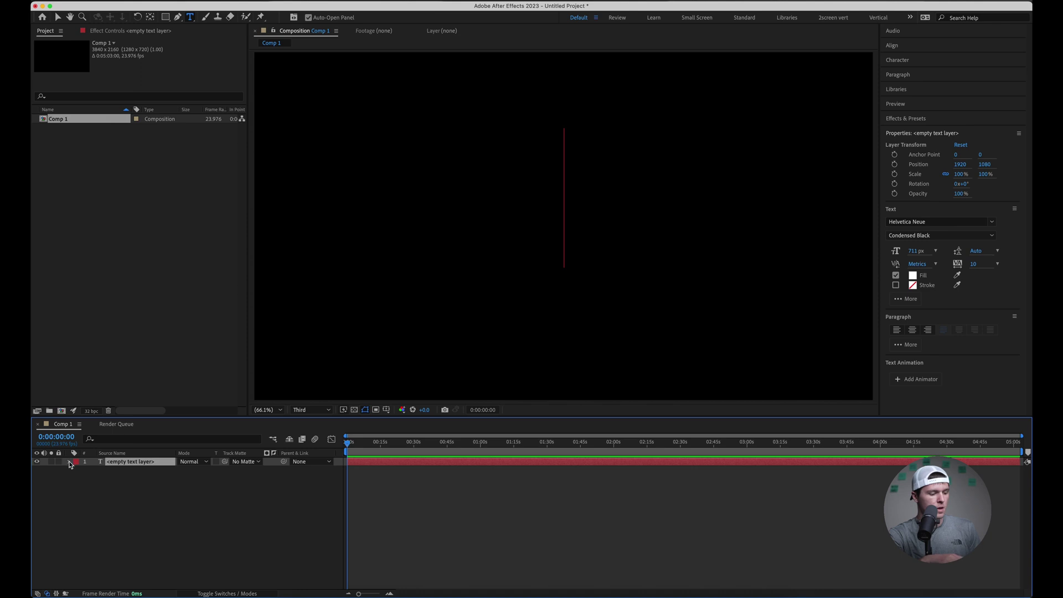
pyautogui.click(70, 463)
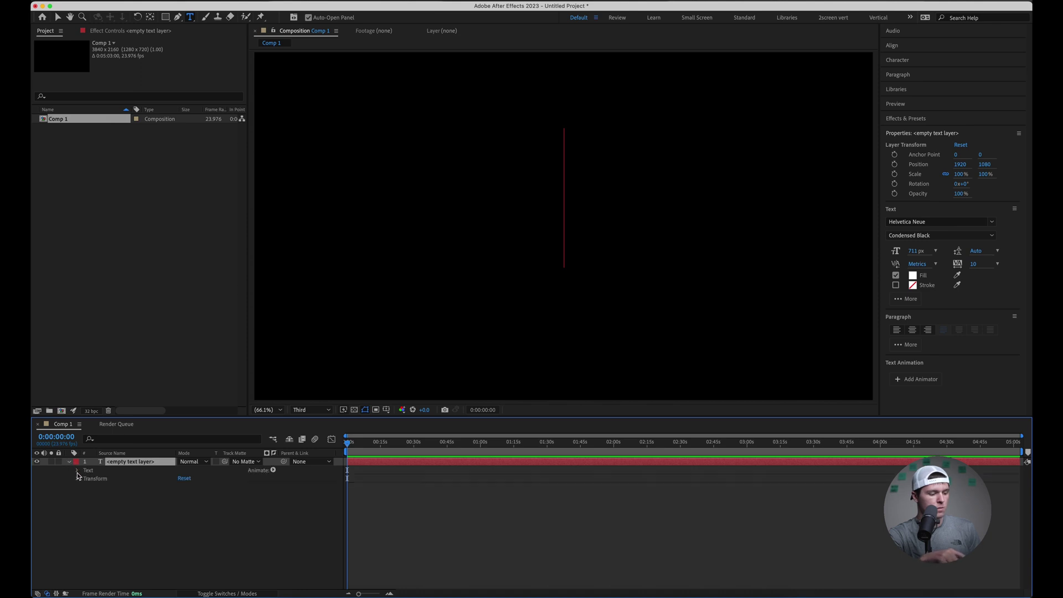
pyautogui.click(77, 471)
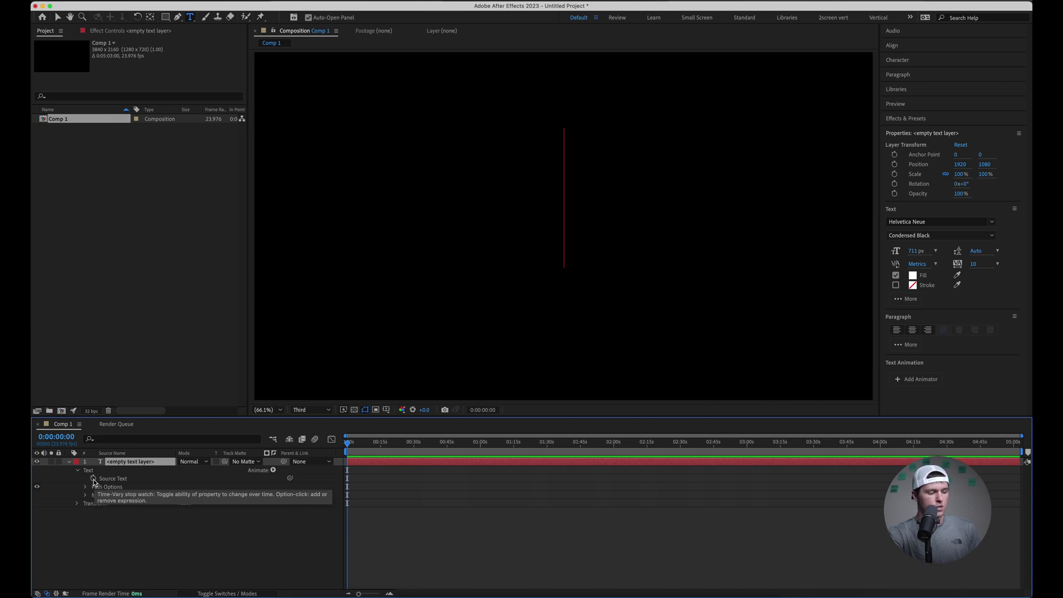
pyautogui.keyDown('alt'); pyautogui.click(93, 480); pyautogui.keyUp('alt')
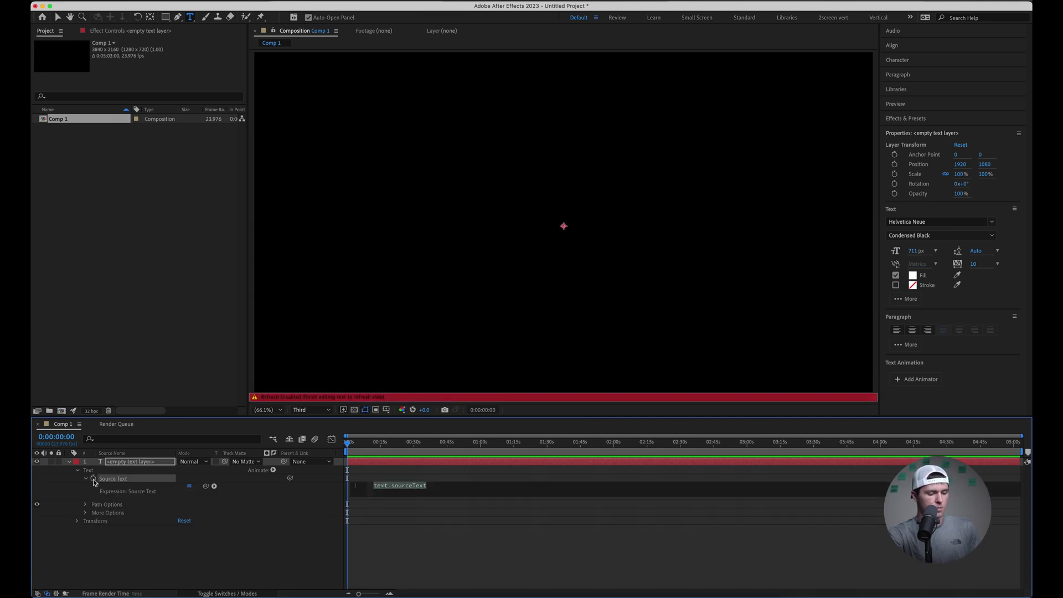
pyautogui.press('super+v')
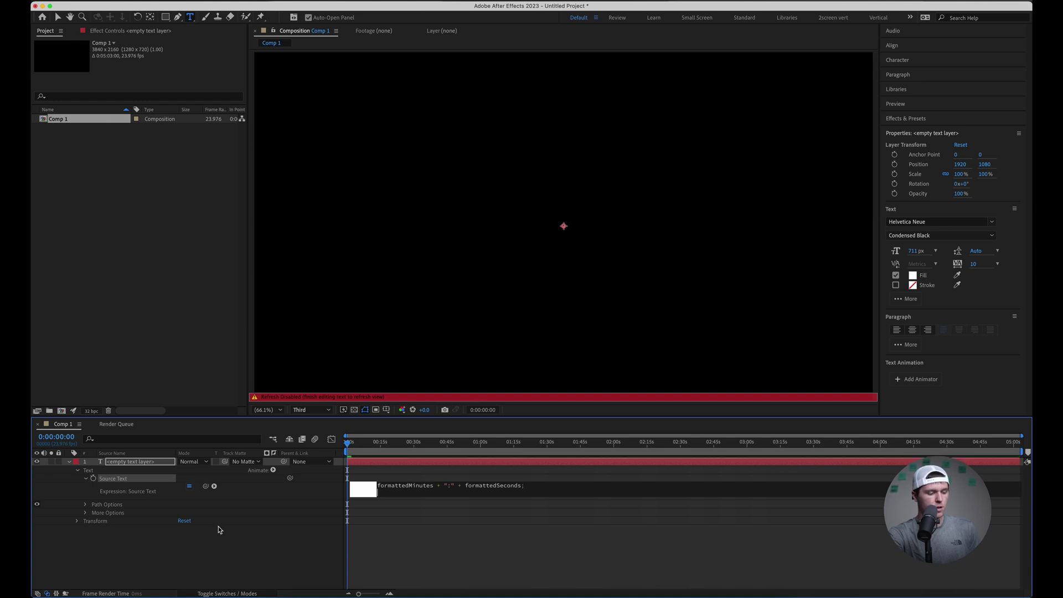
pyautogui.click(282, 556)
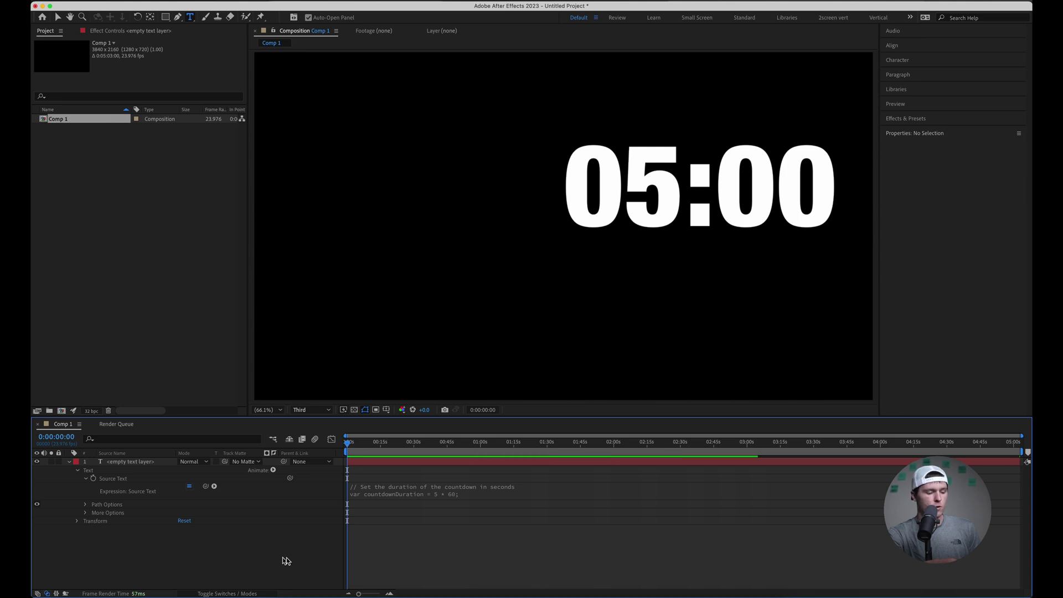
pyautogui.click(359, 448)
pyautogui.moveTo(358, 449); pyautogui.dragTo(1015, 444)
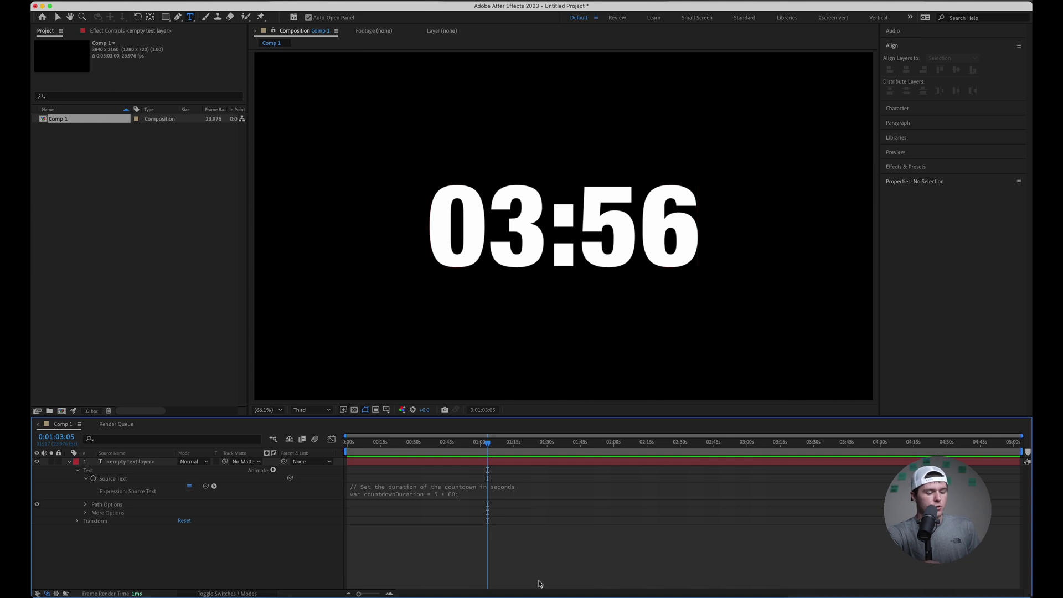
# Step: Ask ChatGPT to format the countdown as 0:00 instead of 00:00, then copy the revised code
pyautogui.press('super+Tab')
pyautogui.scroll(1, 381, 339)
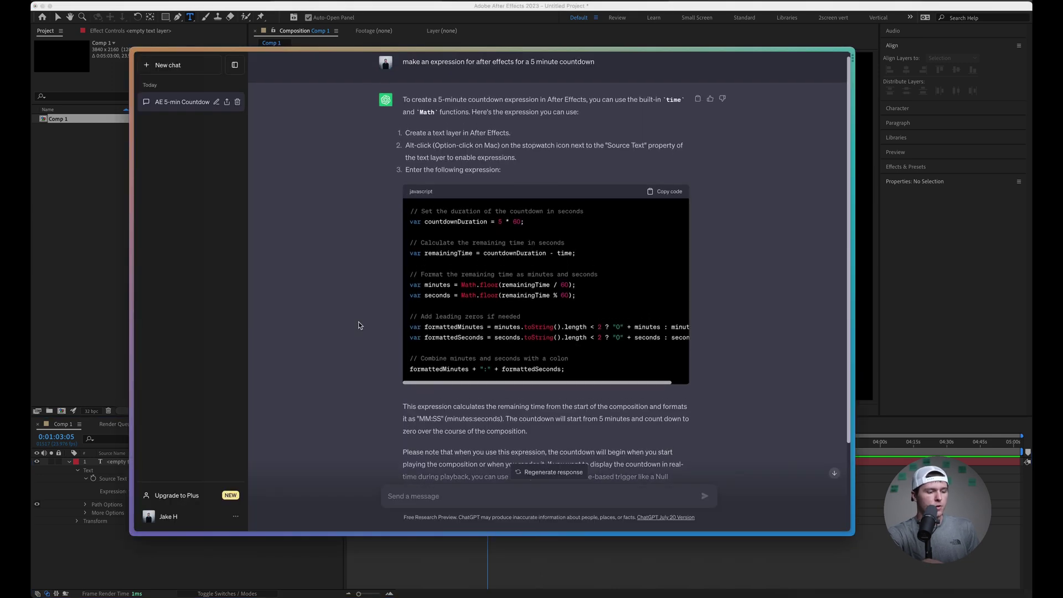
pyautogui.scroll(-1, 359, 326)
pyautogui.scroll(-1, 359, 325)
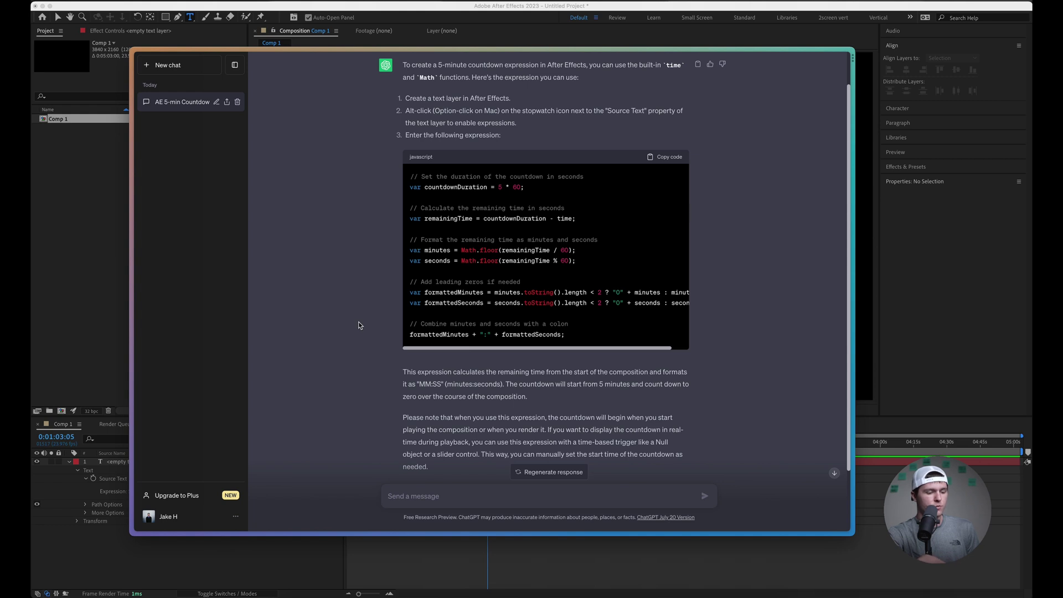
pyautogui.hscroll(2, 570, 293)
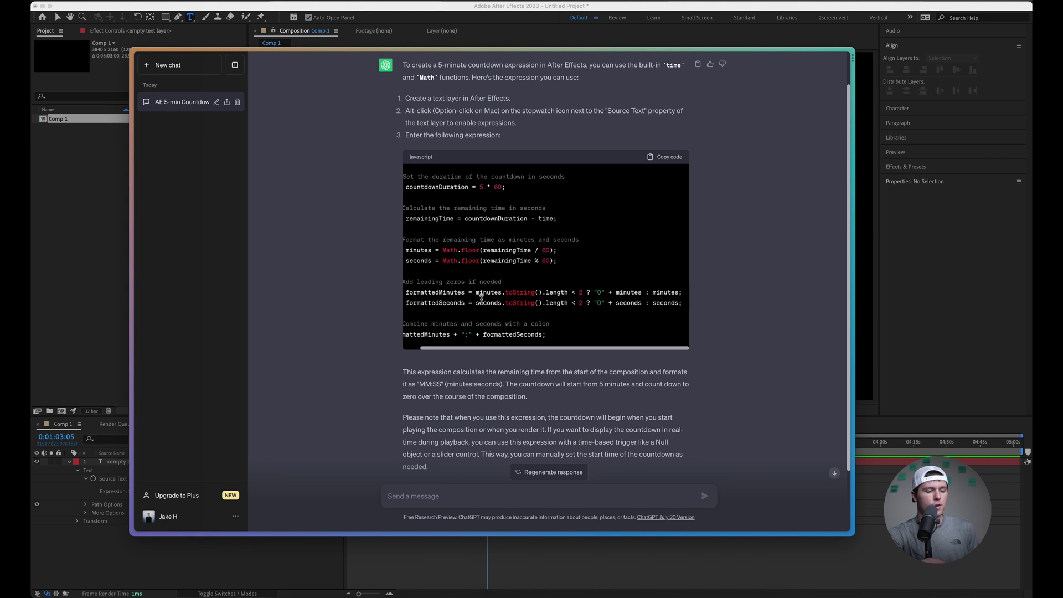
pyautogui.scroll(-5, 376, 327)
pyautogui.click(604, 500)
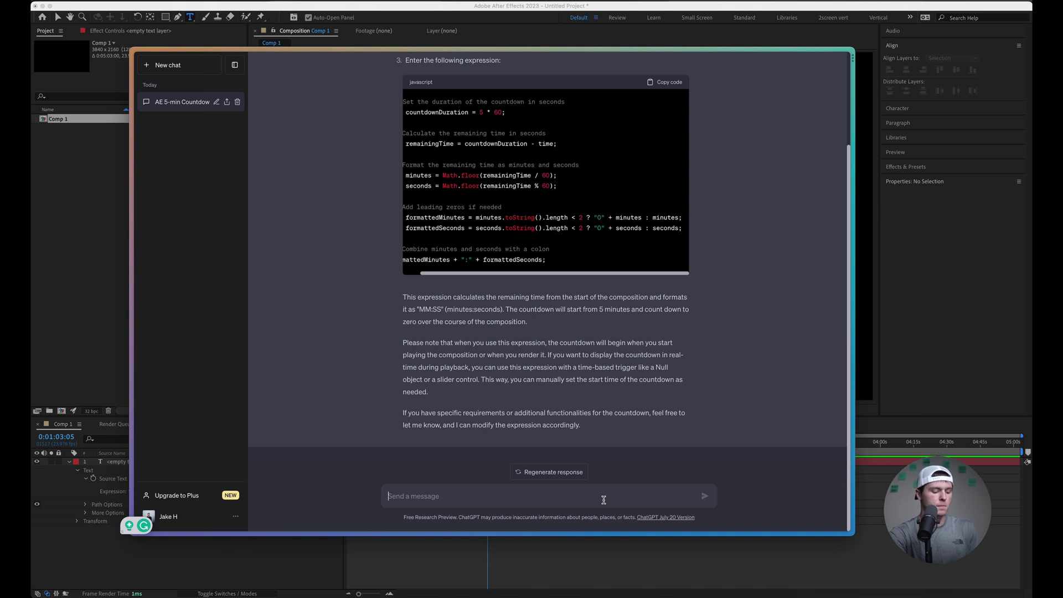
pyautogui.write('can')
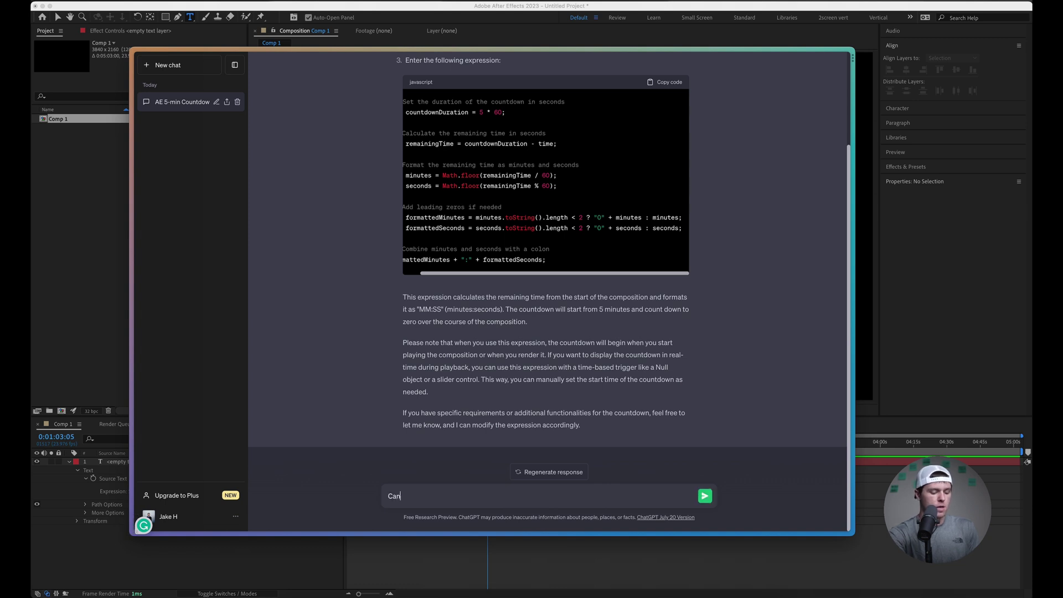
pyautogui.write(' you')
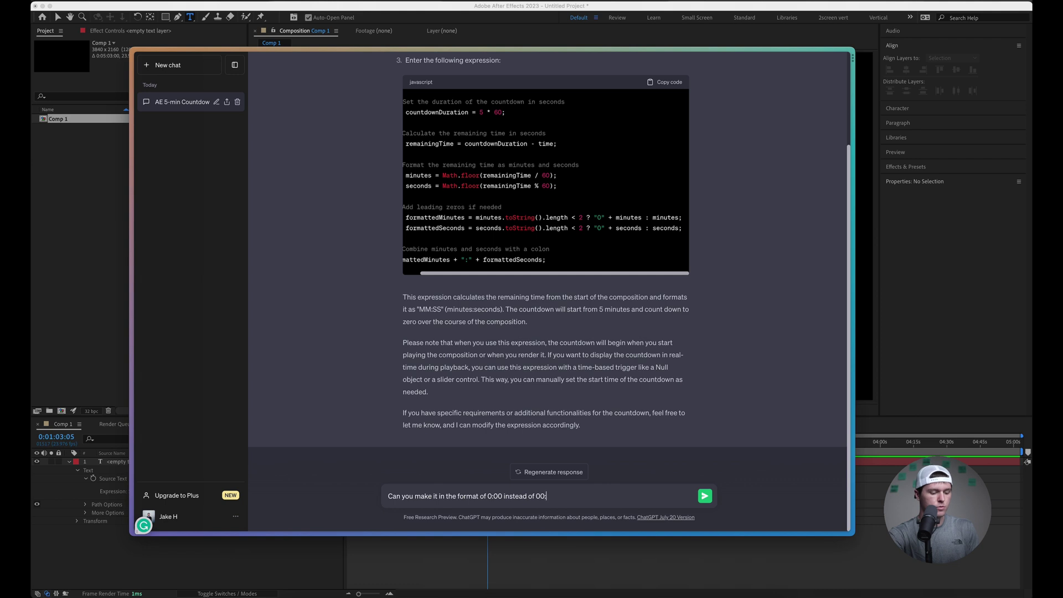
pyautogui.press('Return')
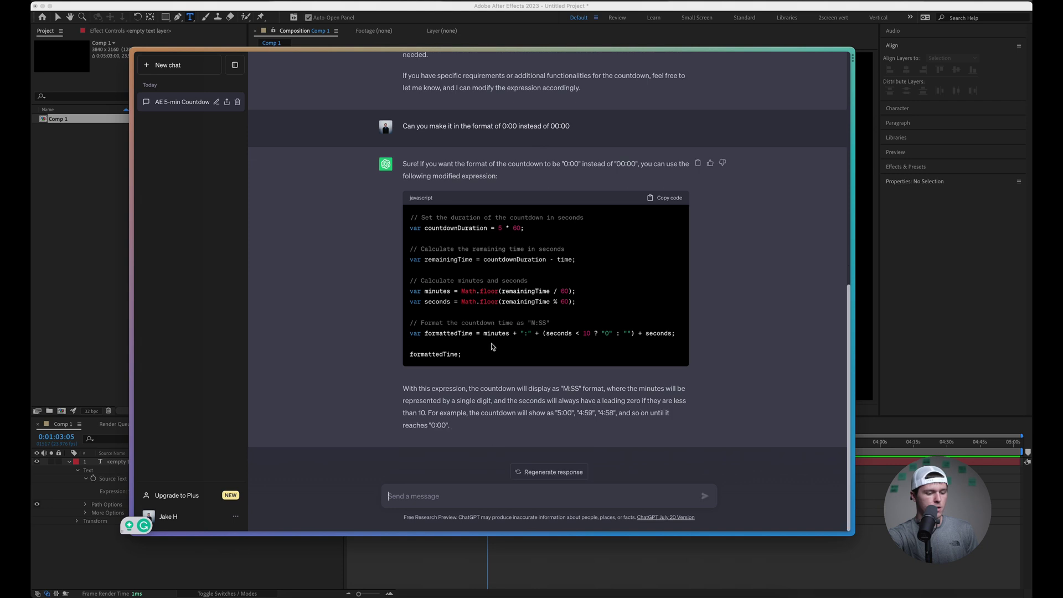
pyautogui.click(660, 199)
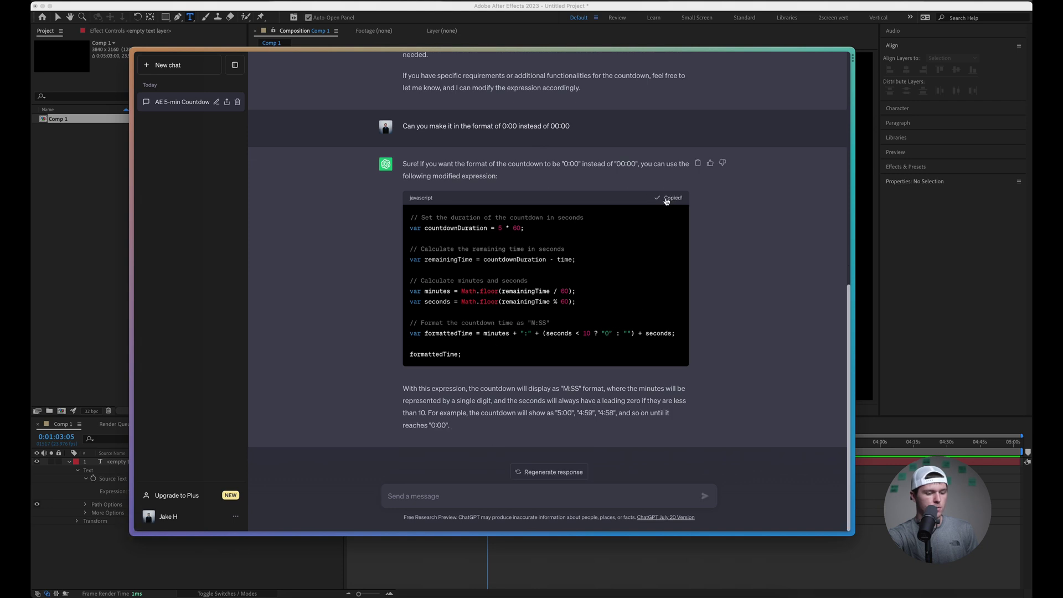
# Step: Replace the Source Text expression with the revised code so the timer starts at 5:00
pyautogui.click(190, 554)
pyautogui.click(488, 475)
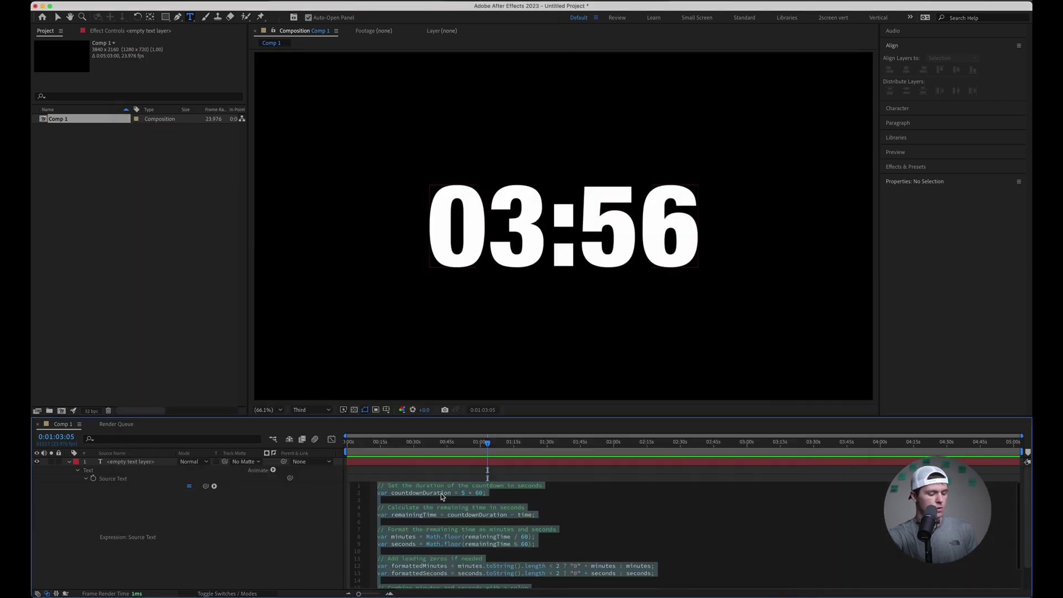
pyautogui.hotkey('ctrl', 'v')
pyautogui.click(458, 475)
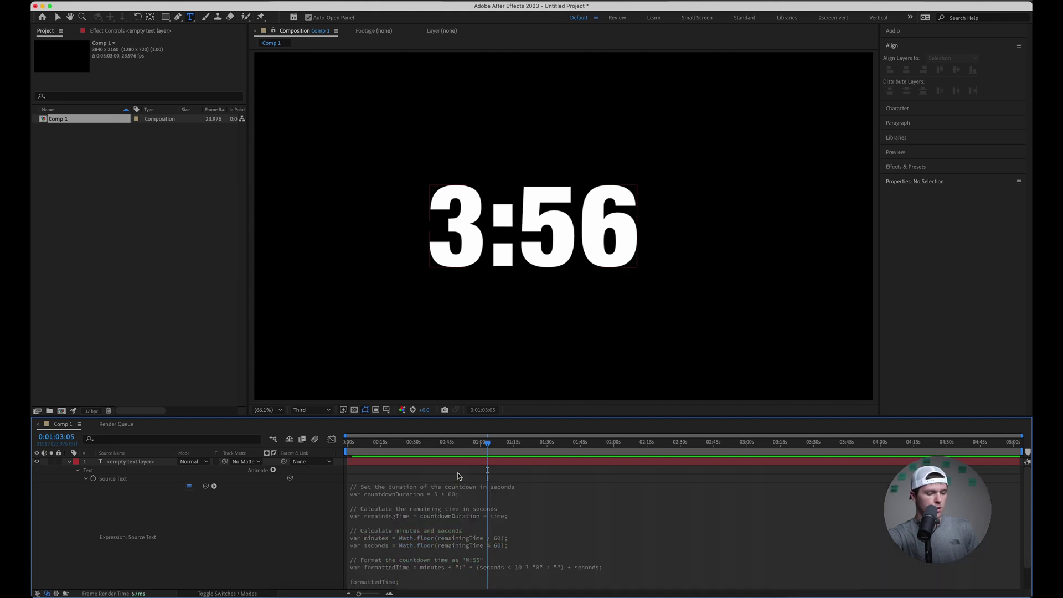
pyautogui.moveTo(390, 452); pyautogui.dragTo(442, 453)
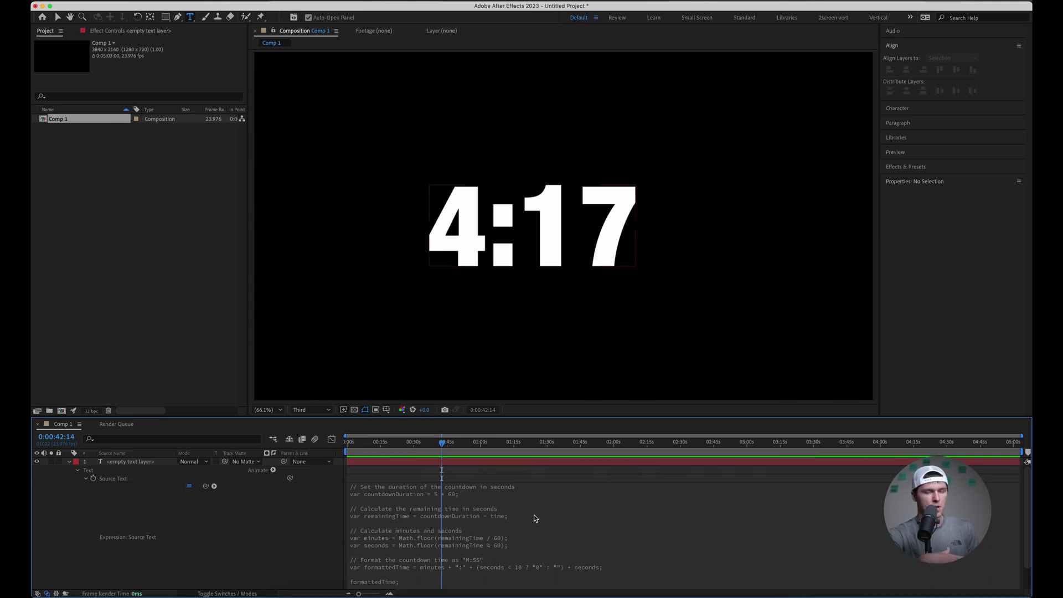
pyautogui.press('Home')
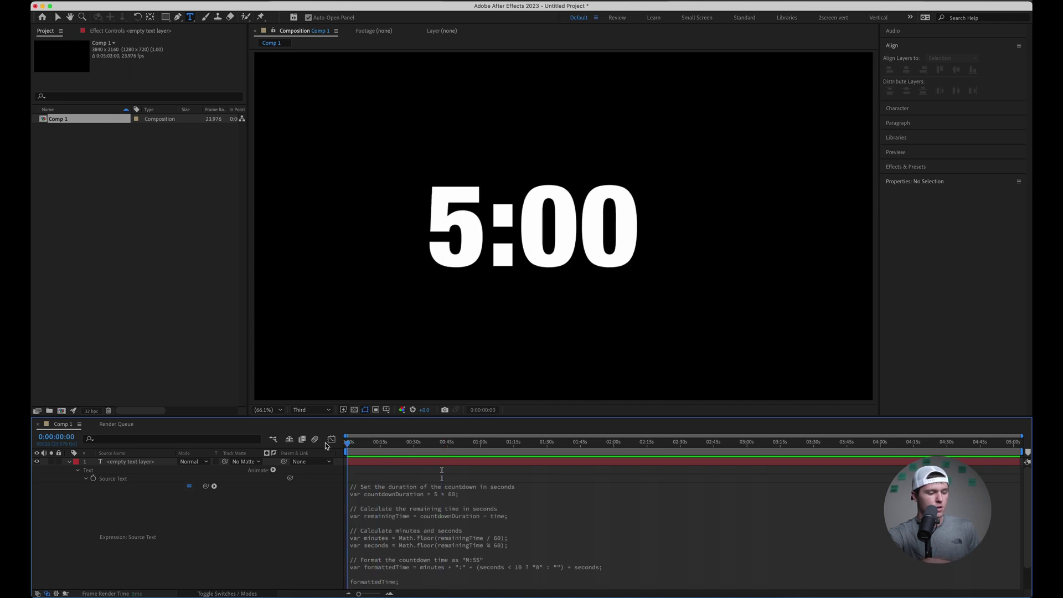
pyautogui.click(69, 462)
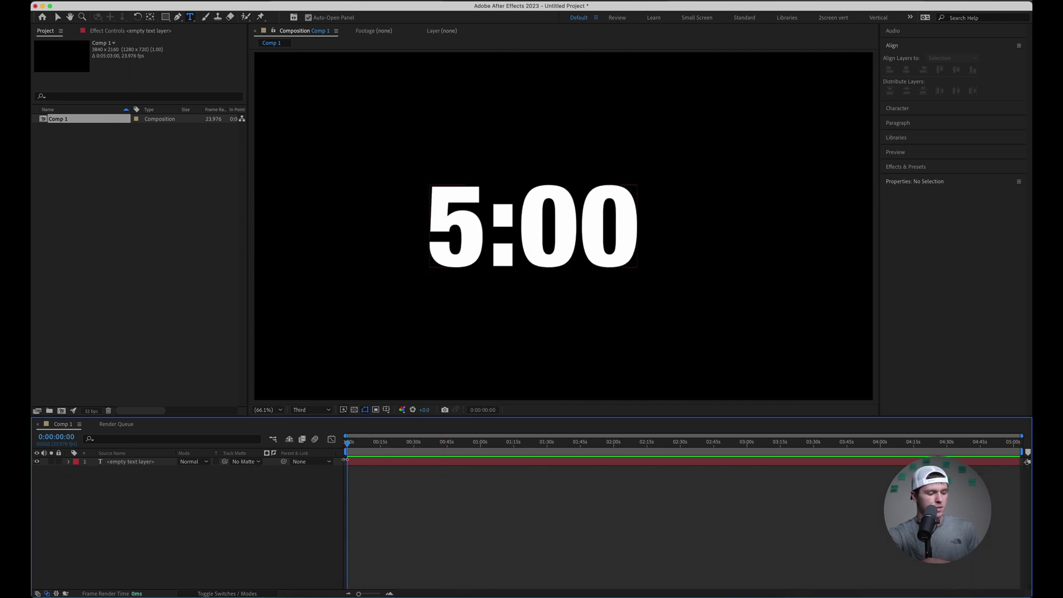
# Step: Centre the countdown text on its anchor point
pyautogui.moveTo(349, 451); pyautogui.dragTo(580, 477)
pyautogui.click(159, 462)
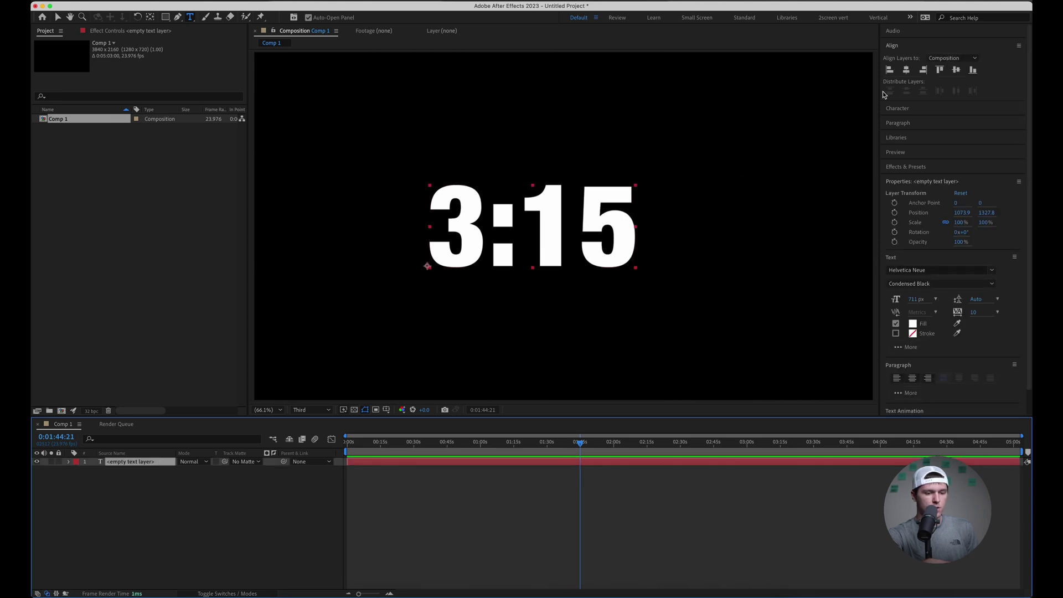
pyautogui.click(907, 71)
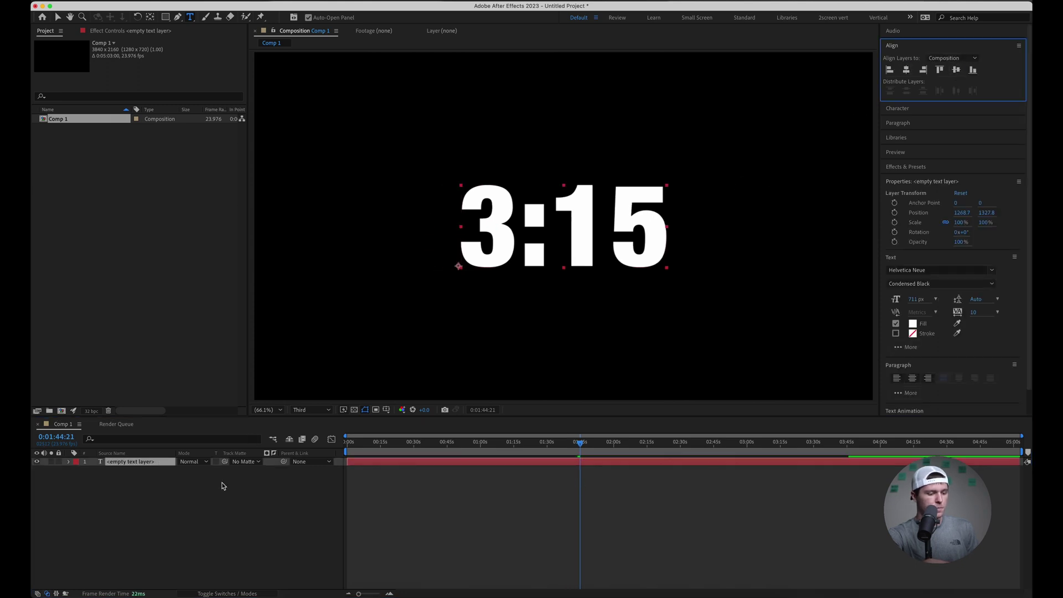
pyautogui.click(913, 379)
pyautogui.click(906, 70)
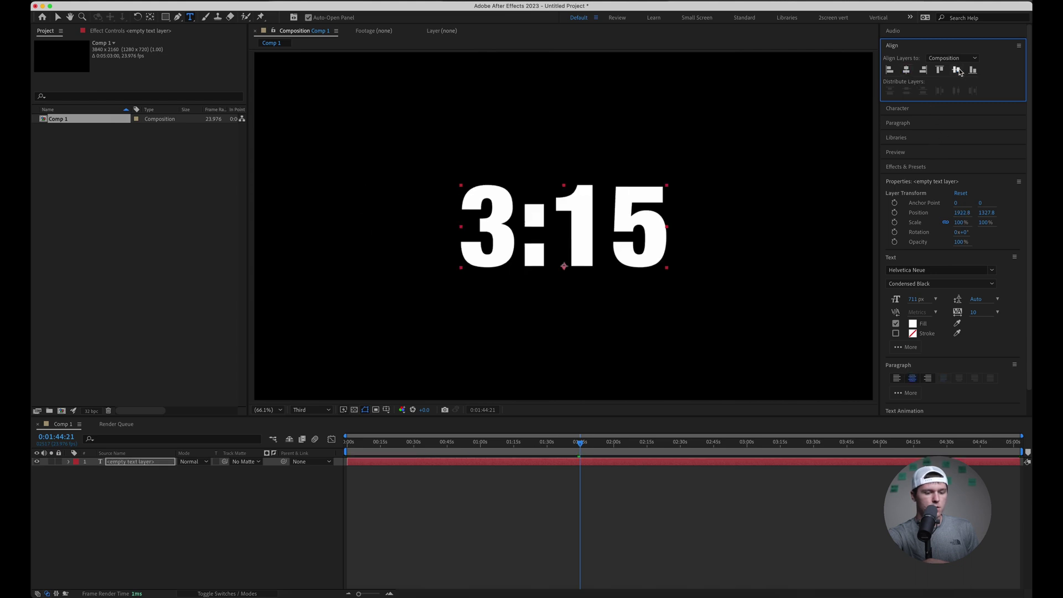
# Step: Set the countdown font to Neue Haas Grotesk Display Pro 95 Black at 621 px
pyautogui.click(966, 270)
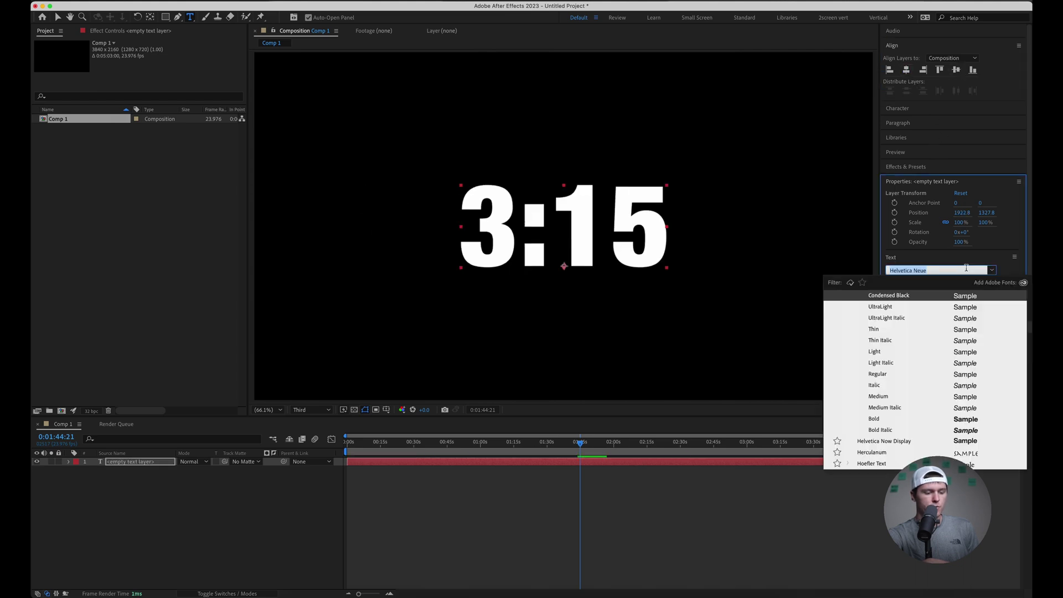
pyautogui.write('neue')
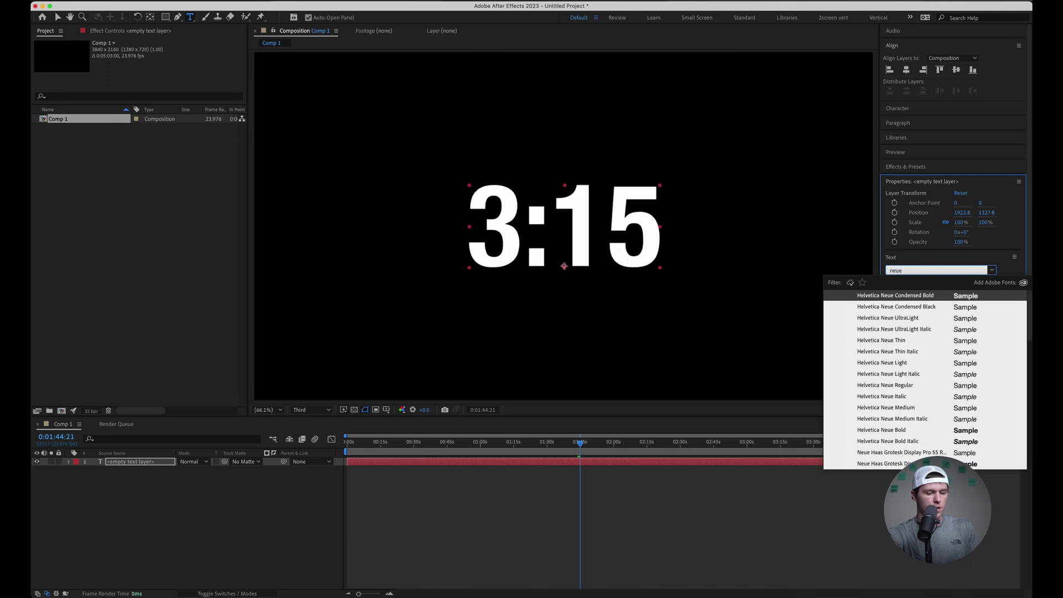
pyautogui.write(' ha')
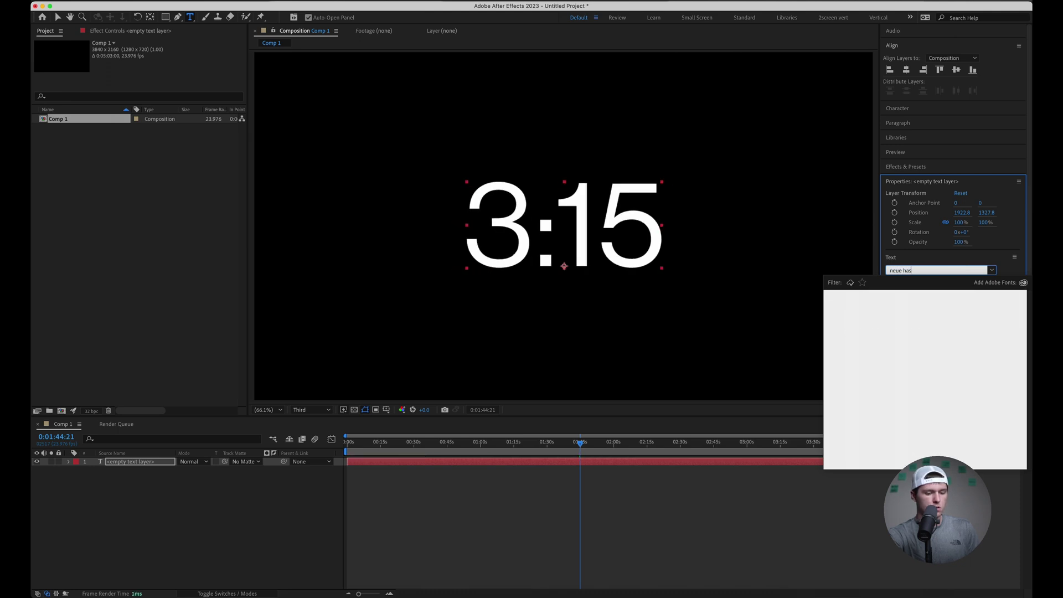
pyautogui.press('Down')
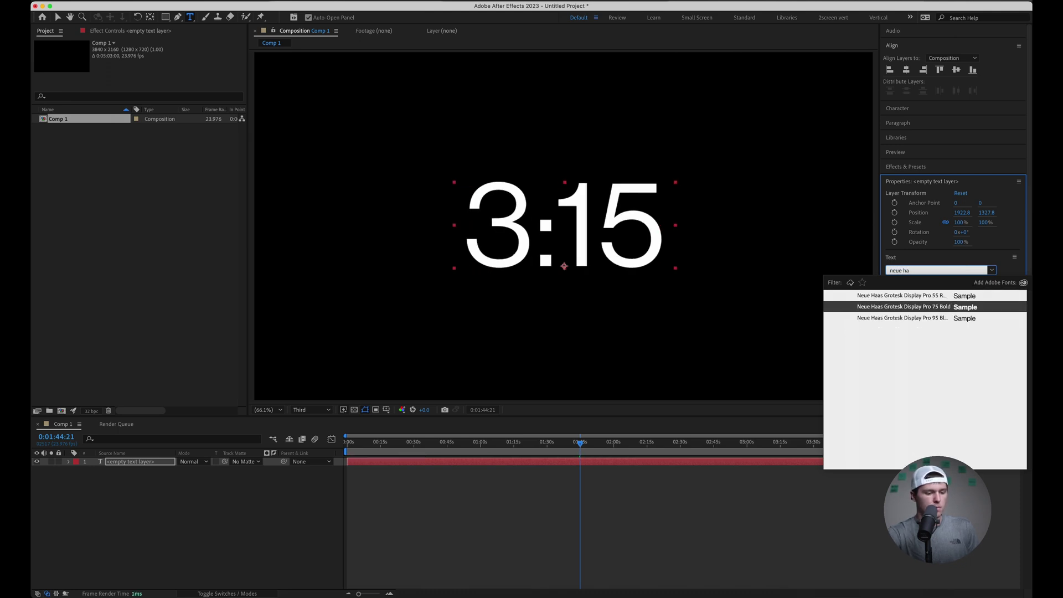
pyautogui.press('Return')
pyautogui.click(892, 285)
pyautogui.click(916, 315)
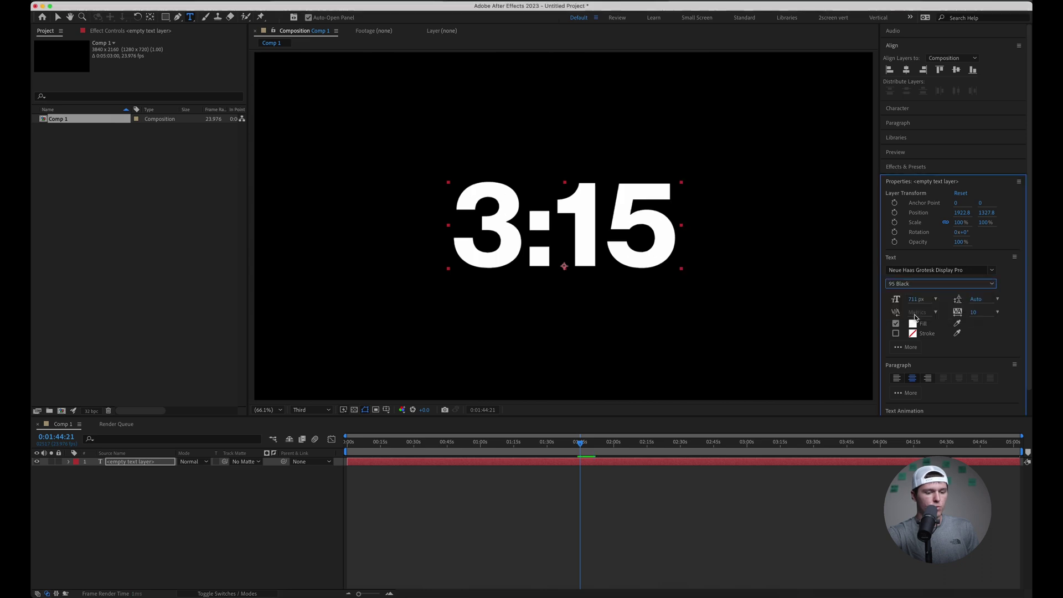
pyautogui.moveTo(917, 300); pyautogui.dragTo(869, 305)
# Step: Centre the countdown vertically and horizontally in the comp
pyautogui.click(906, 70)
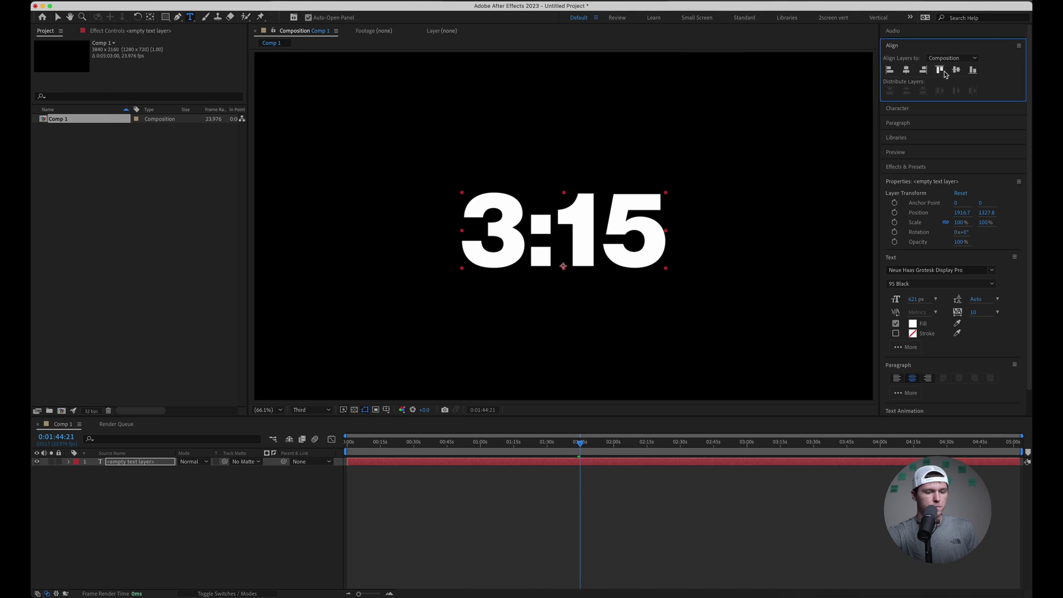
pyautogui.click(957, 70)
pyautogui.click(205, 529)
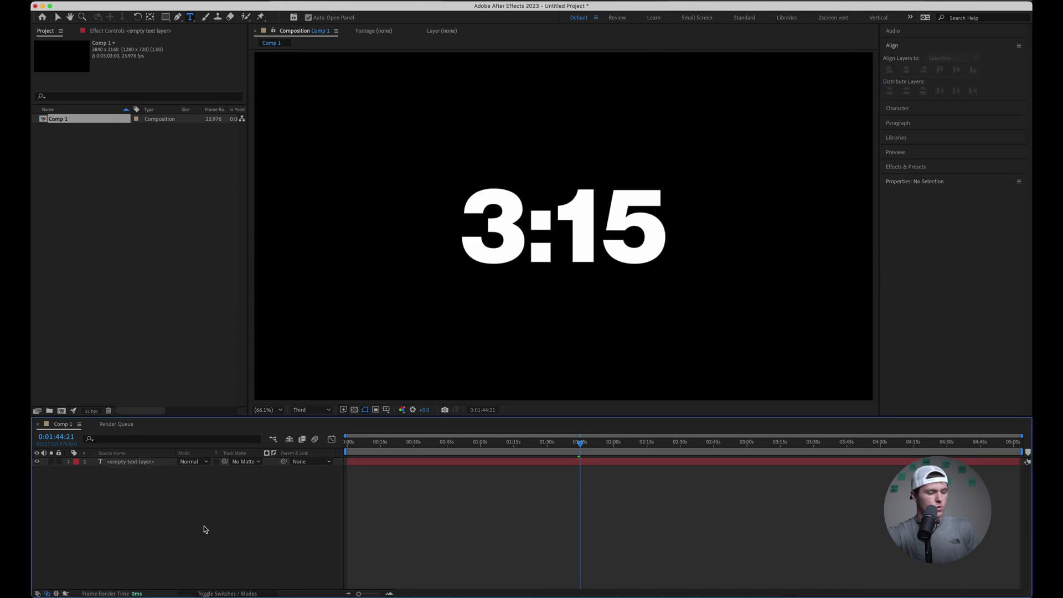
pyautogui.click(354, 410)
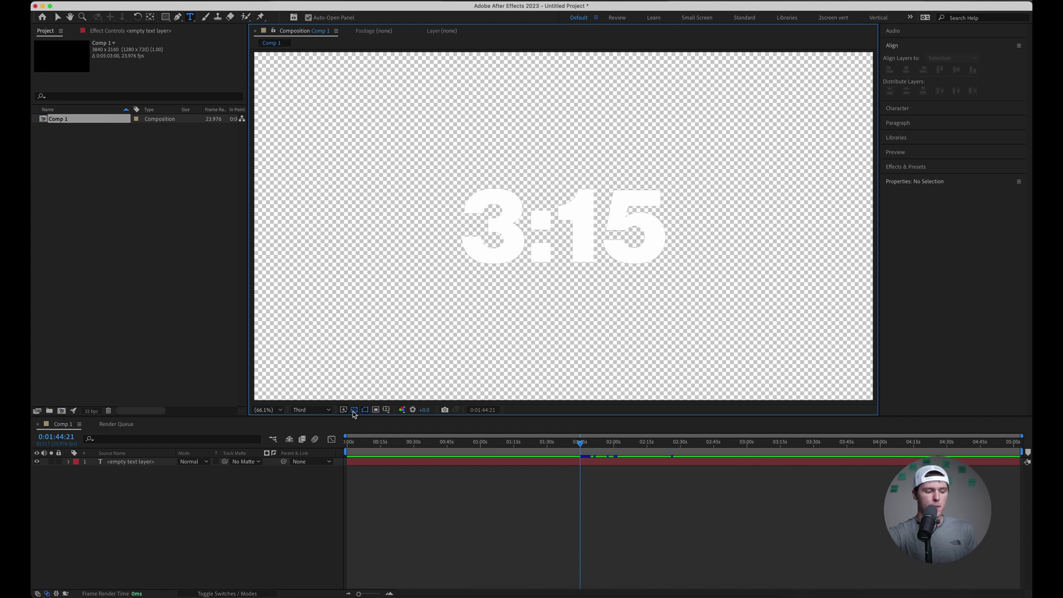
pyautogui.click(354, 411)
pyautogui.click(351, 445)
pyautogui.press('Home')
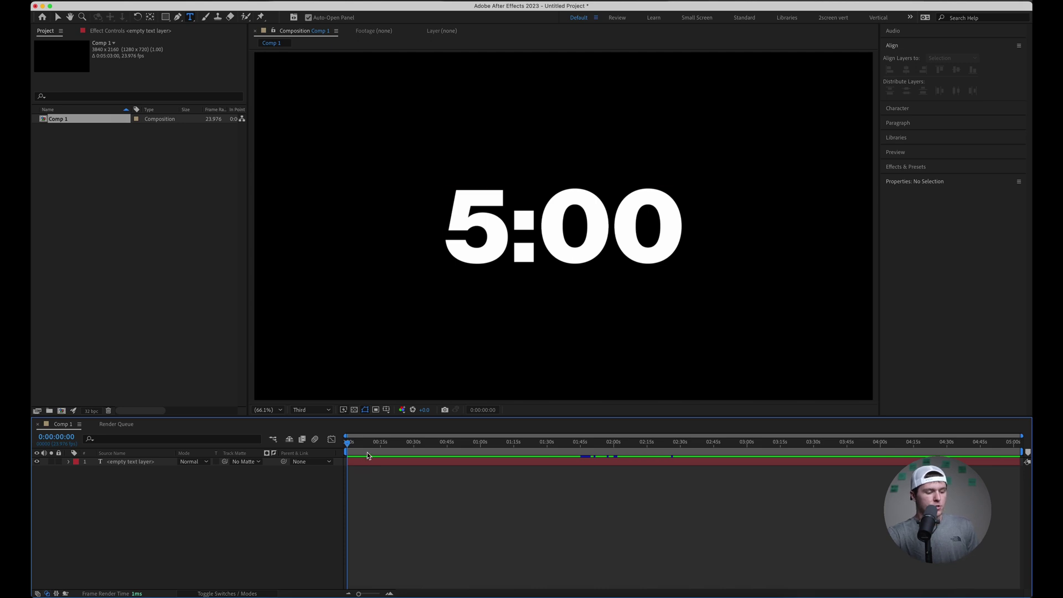
pyautogui.moveTo(348, 442); pyautogui.dragTo(436, 447)
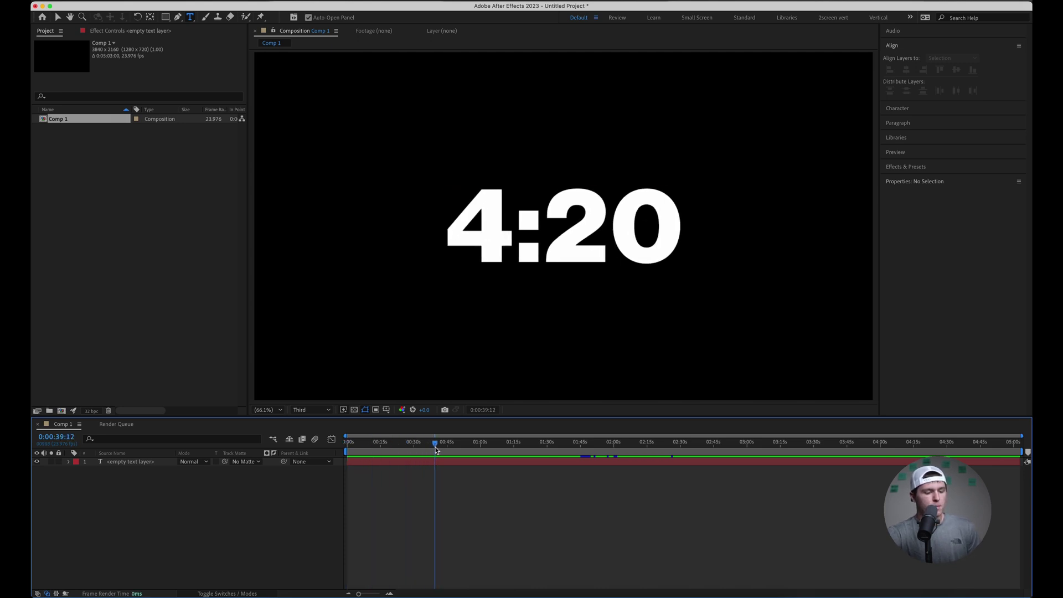
pyautogui.press('Home')
pyautogui.click(148, 464)
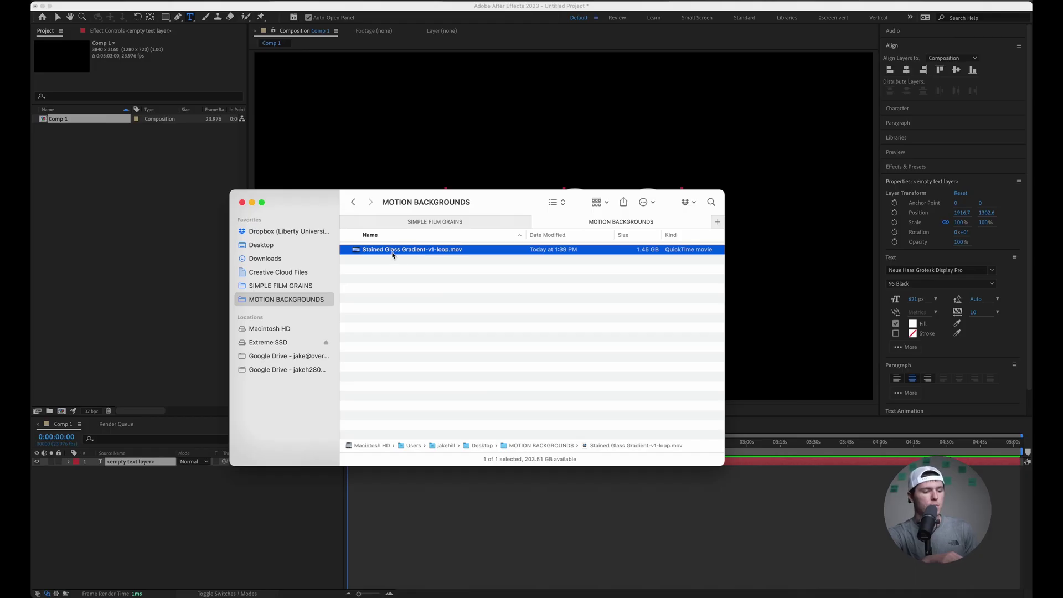
# Step: Preview Stained Glass Gradient-v1-loop.mov, place it below the text layer, and play the result
pyautogui.press('space')
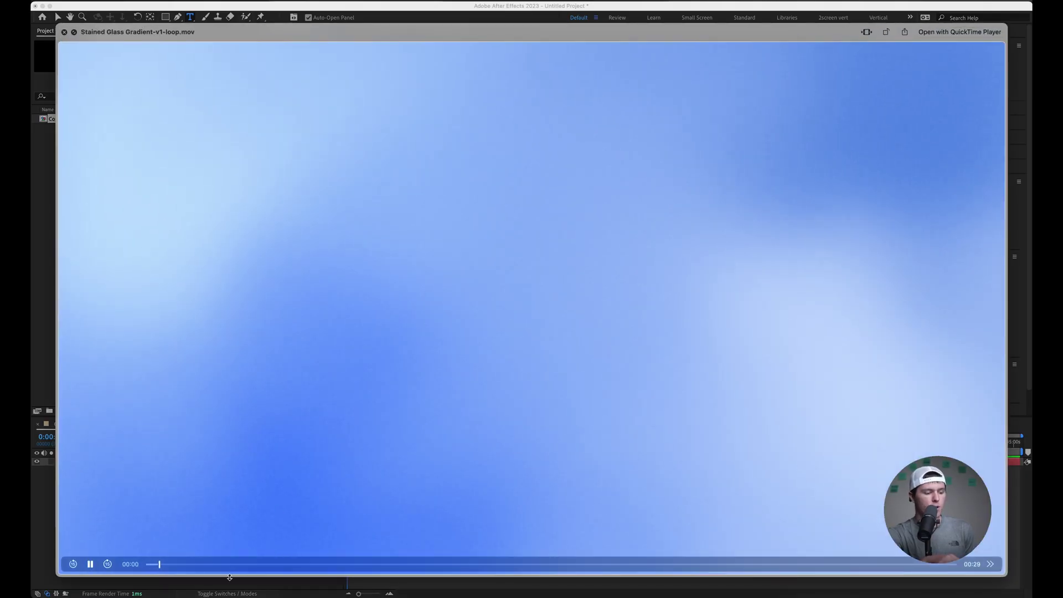
pyautogui.moveTo(213, 563); pyautogui.dragTo(320, 564)
pyautogui.press('space')
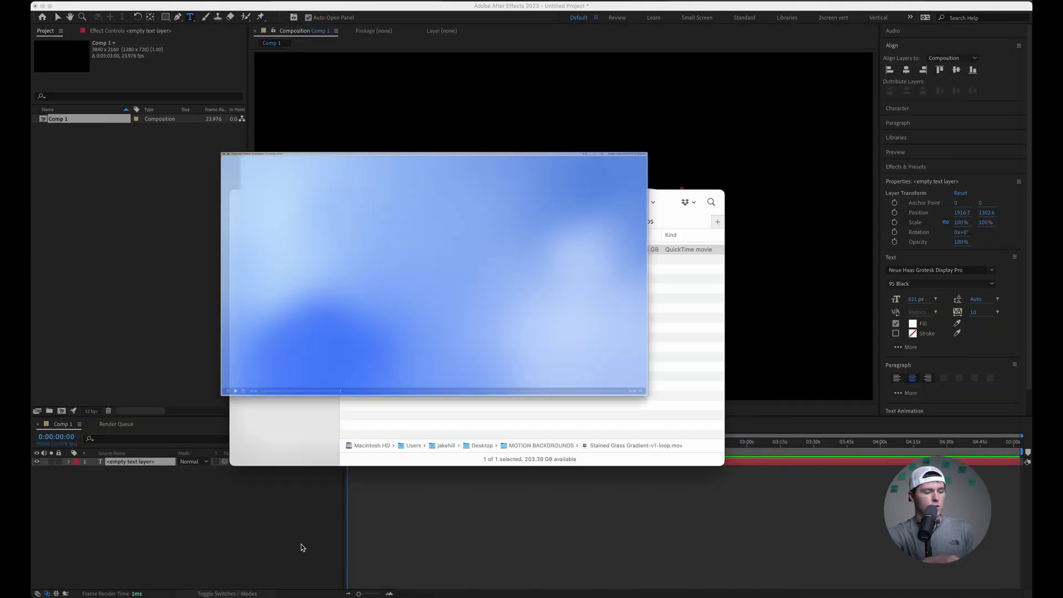
pyautogui.moveTo(457, 256); pyautogui.dragTo(278, 520)
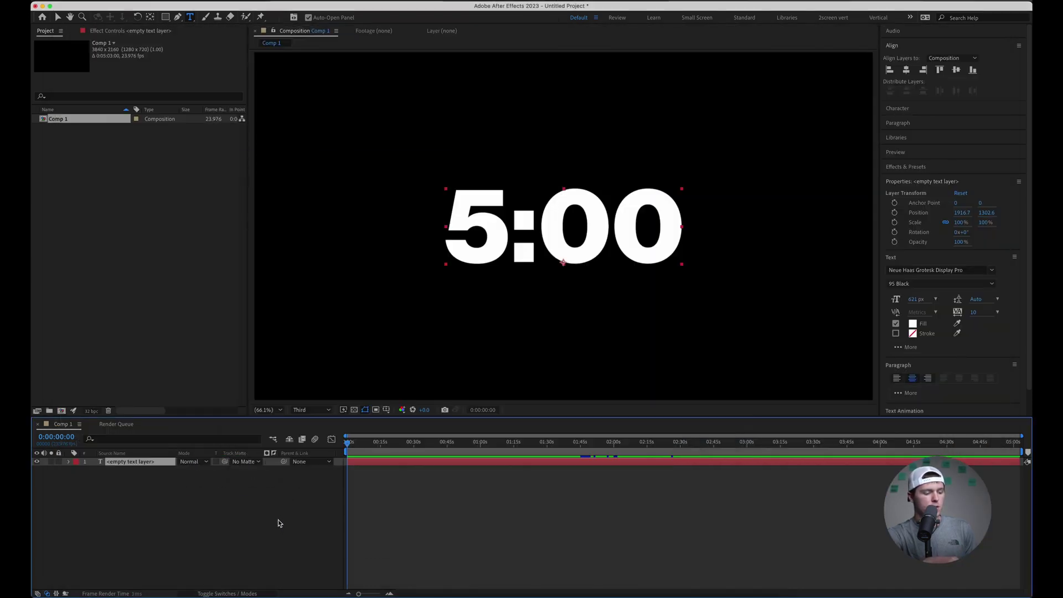
pyautogui.moveTo(155, 464); pyautogui.dragTo(161, 484)
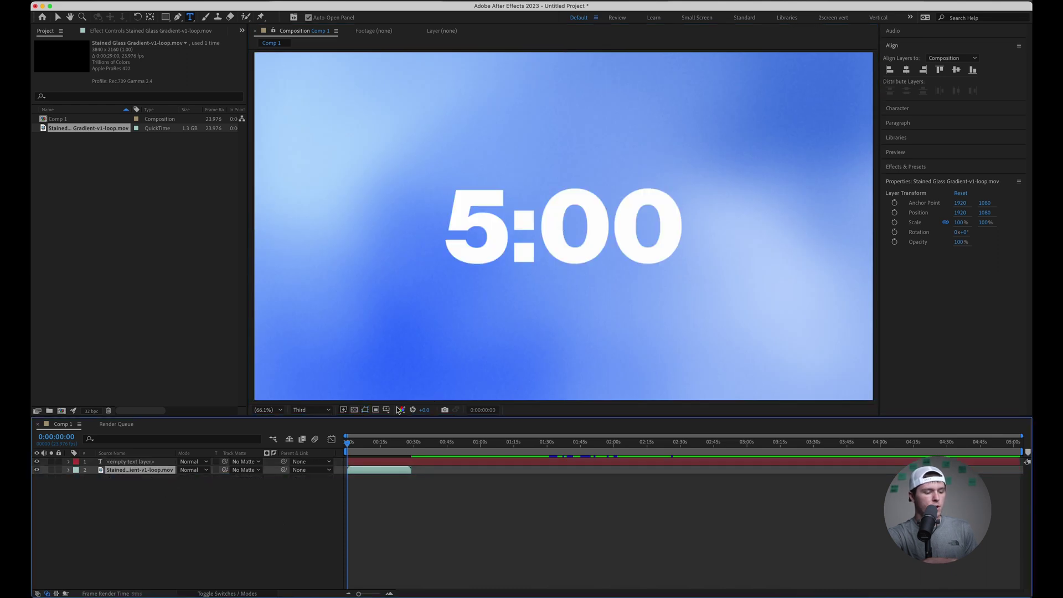
pyautogui.press('space')
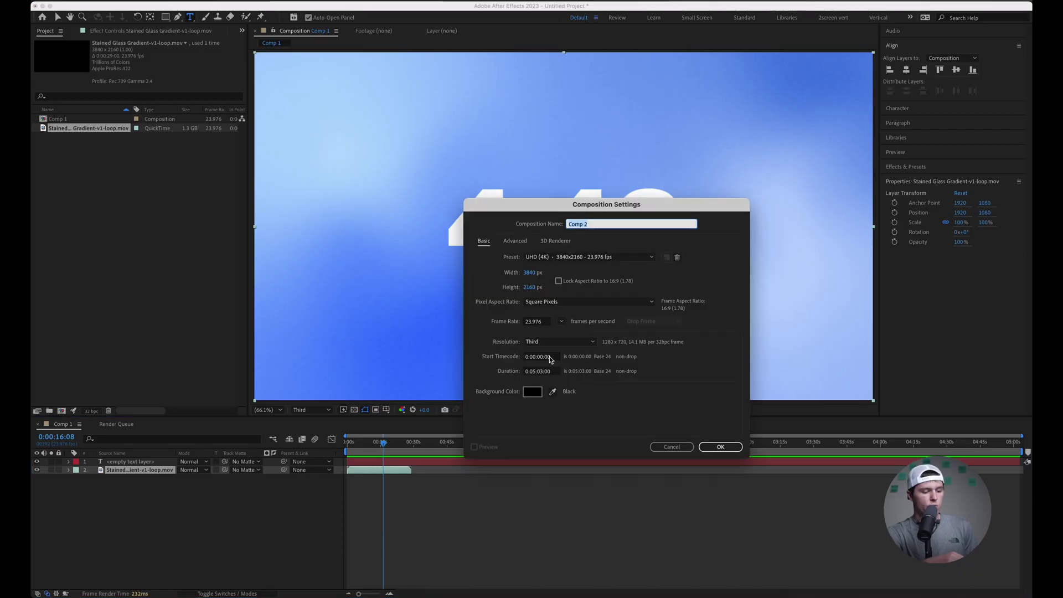
# Step: Create Comp 2 and add a full-frame Black Solid 1 layer to it
pyautogui.click(721, 446)
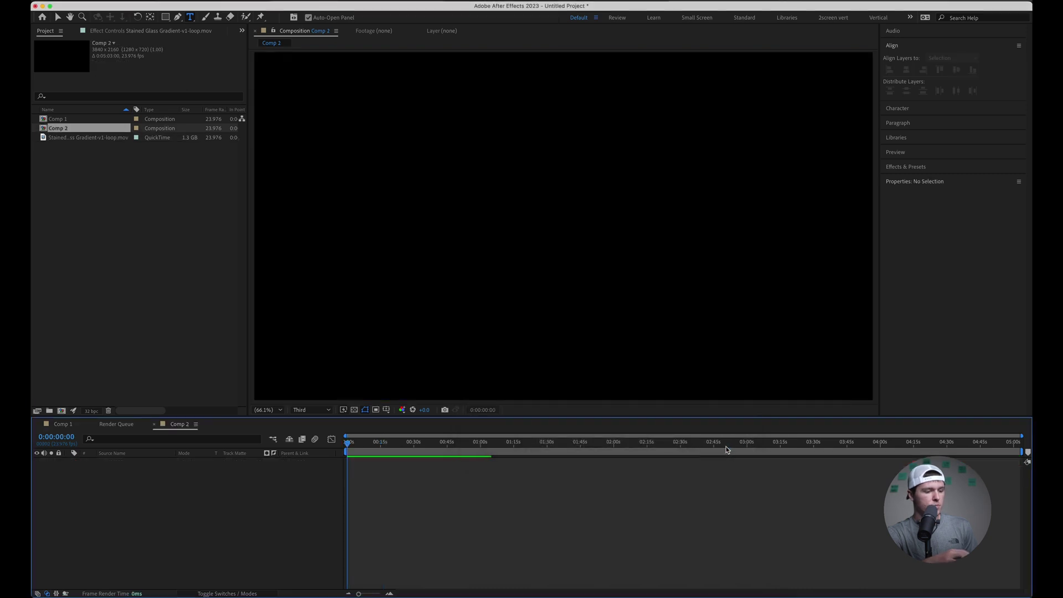
pyautogui.rightClick(168, 501)
pyautogui.moveTo(182, 471)
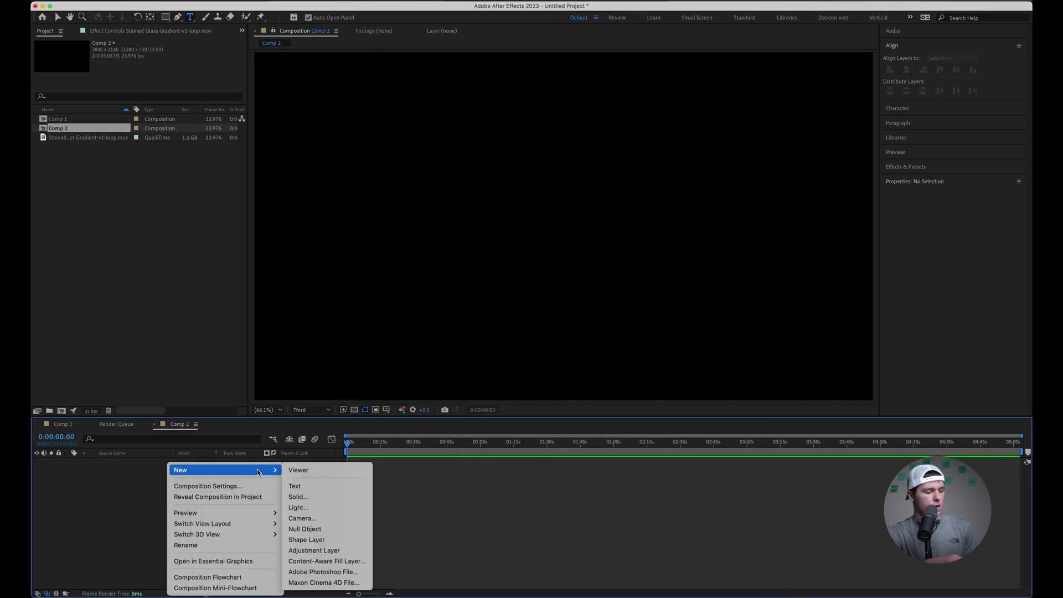
pyautogui.click(312, 500)
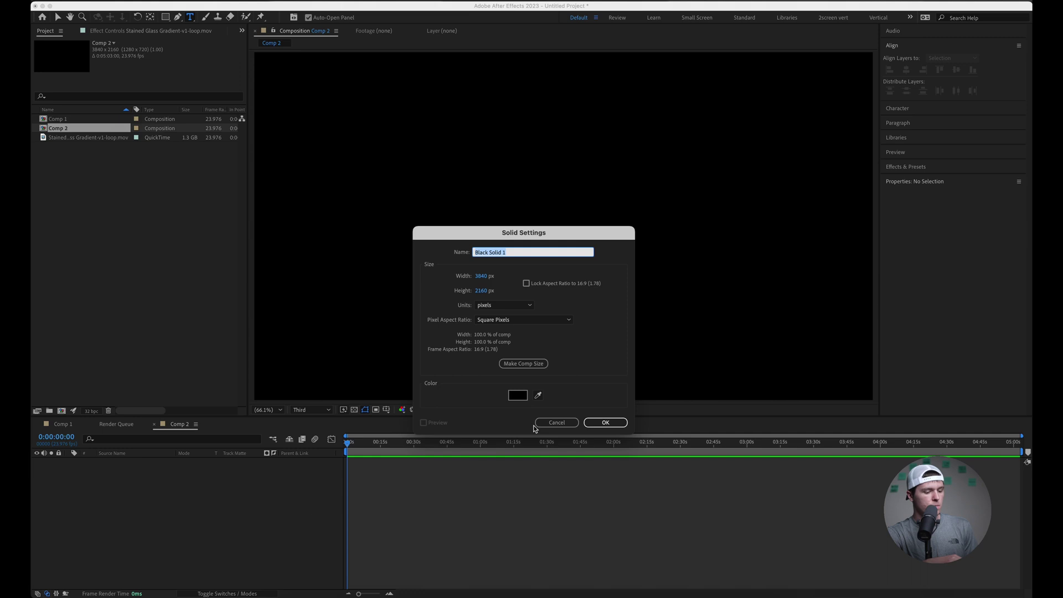
pyautogui.click(591, 425)
# Step: Apply the Numbers effect to Black Solid 1 via the 'num' effect search
pyautogui.hotkey('ctrl', 'space')
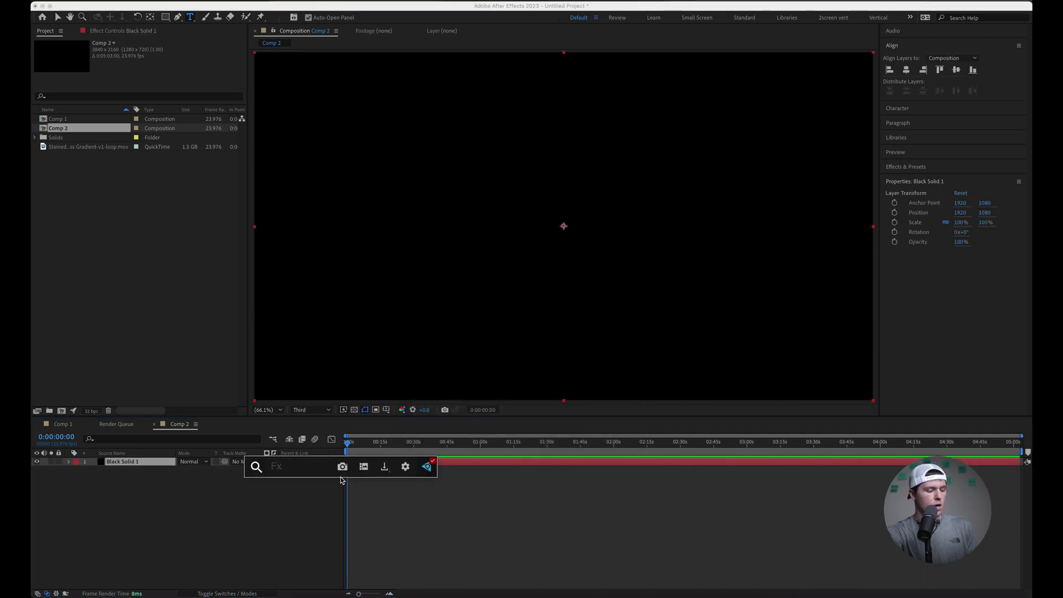
pyautogui.write('numb')
pyautogui.press('Return')
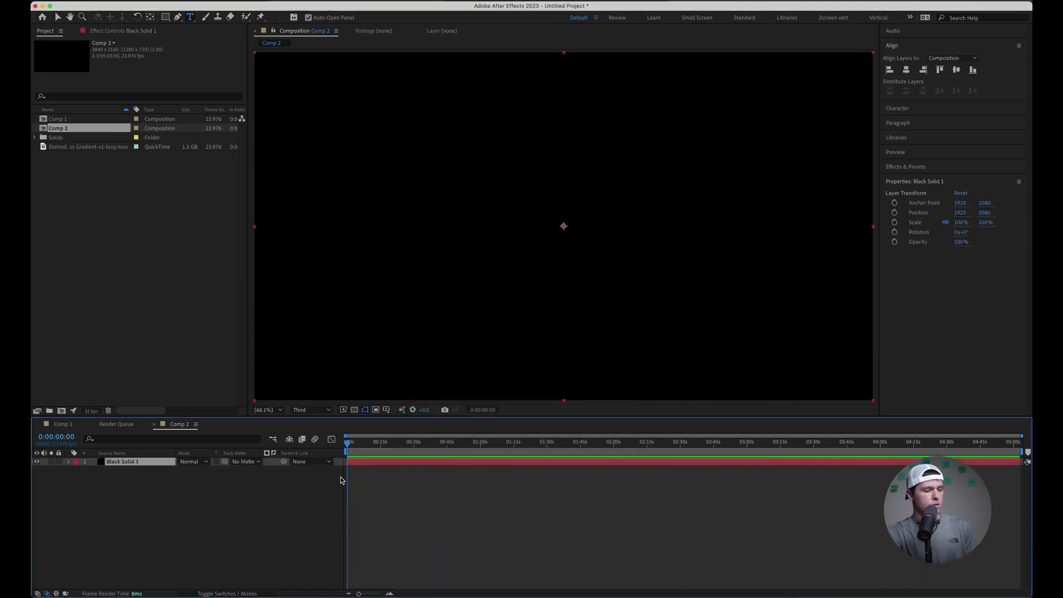
# Step: Set the Numbers font to Neue Haas Grotesk Display 95 Black, centre-aligned, and confirm
pyautogui.click(416, 225)
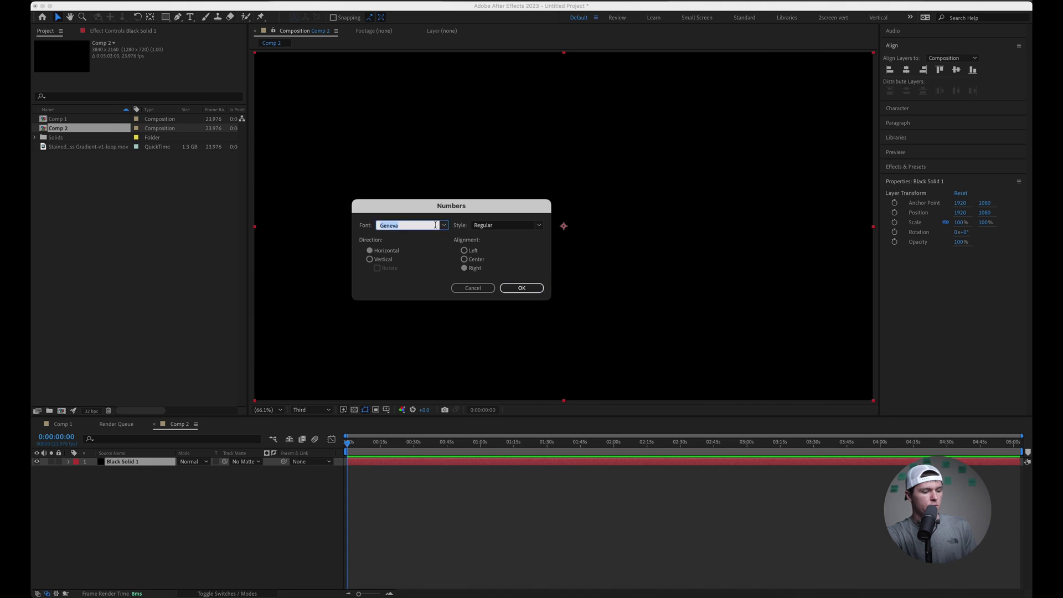
pyautogui.write('Neue Haas Grotesk Displ')
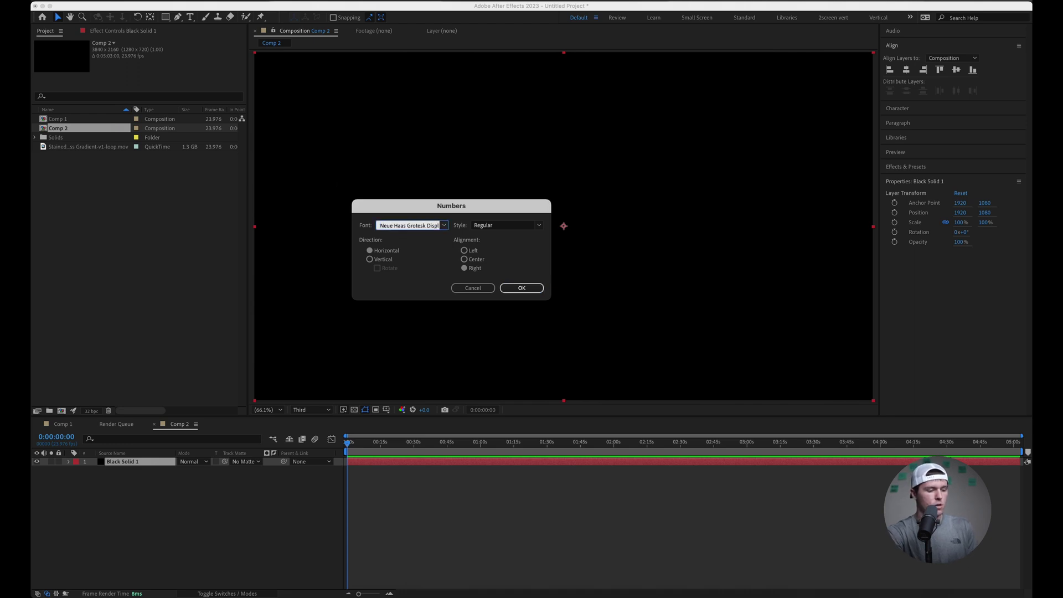
pyautogui.click(469, 240)
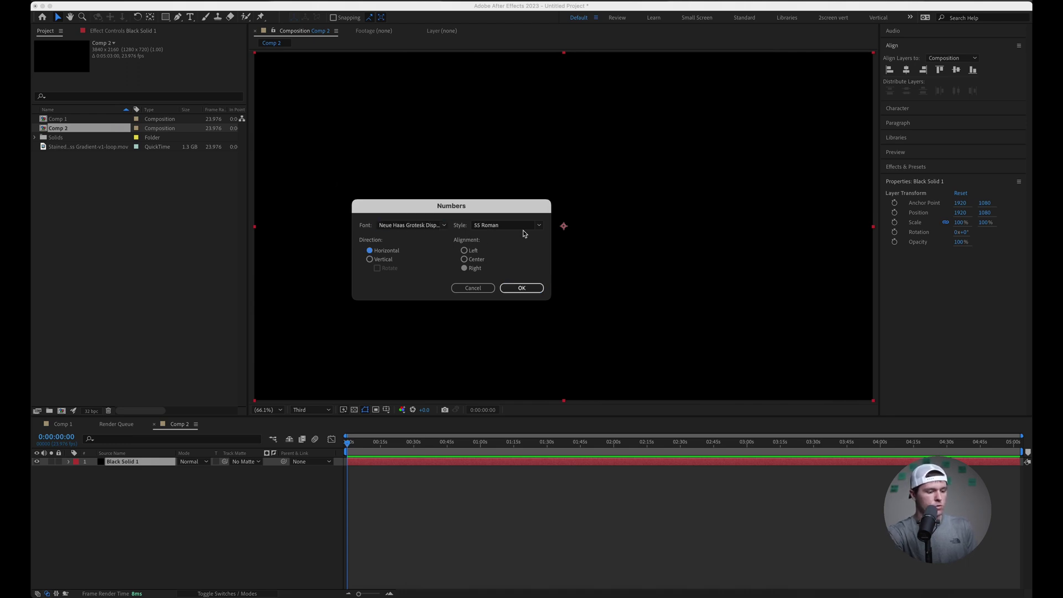
pyautogui.click(524, 228)
pyautogui.click(490, 259)
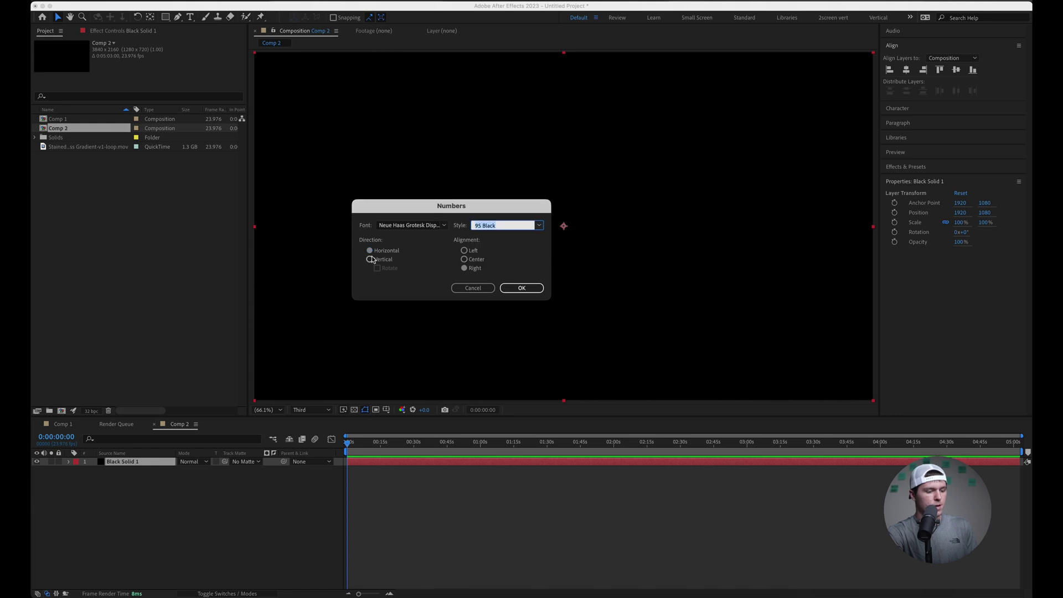
pyautogui.click(466, 260)
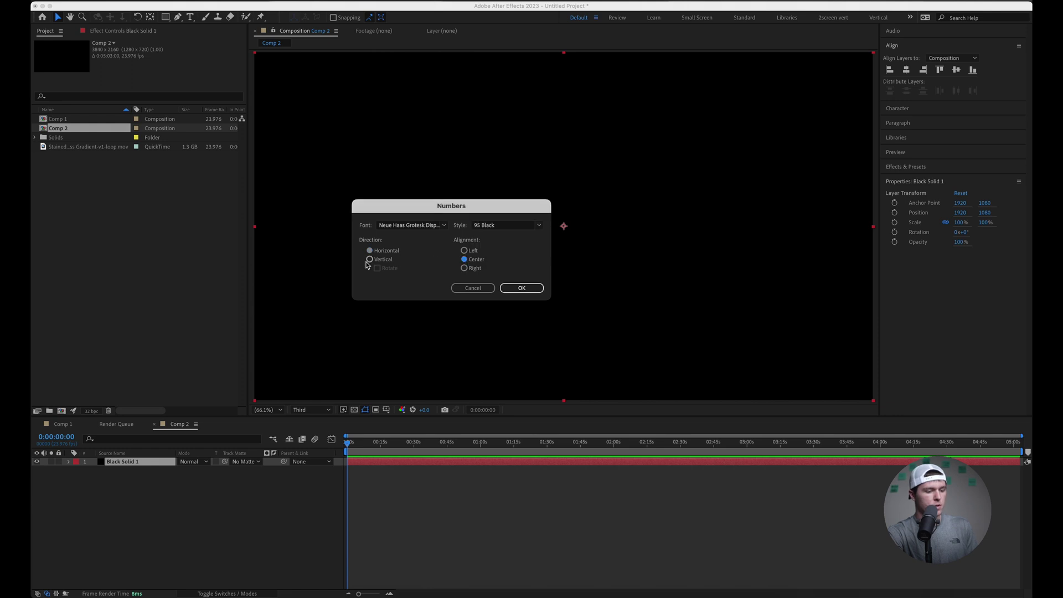
pyautogui.click(508, 286)
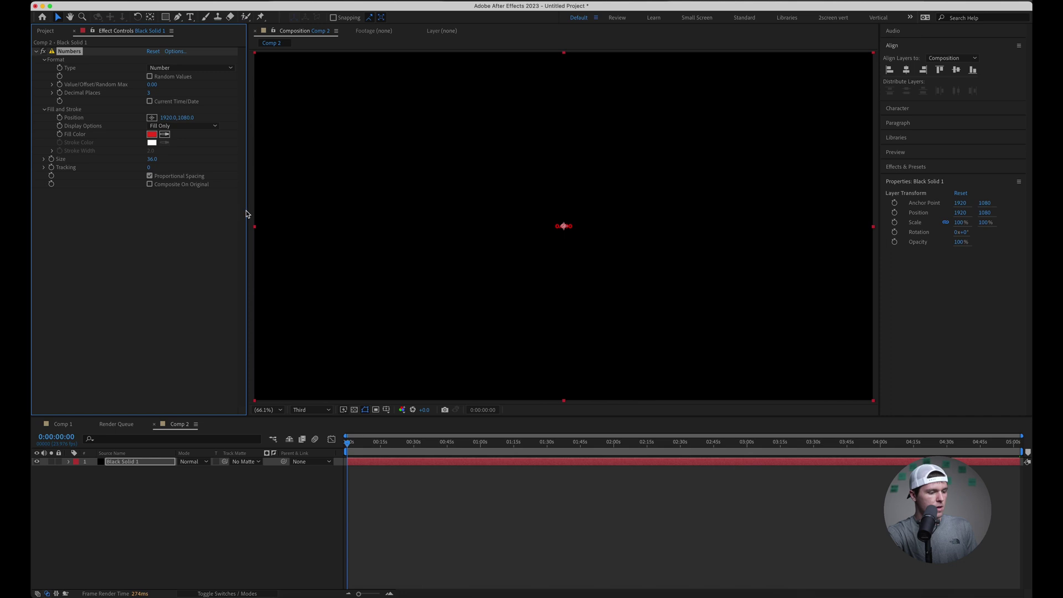
pyautogui.click(152, 134)
# Step: Change the Numbers fill colour to white (FFFFFF) and preview the counter playing
pyautogui.moveTo(426, 355); pyautogui.dragTo(407, 329)
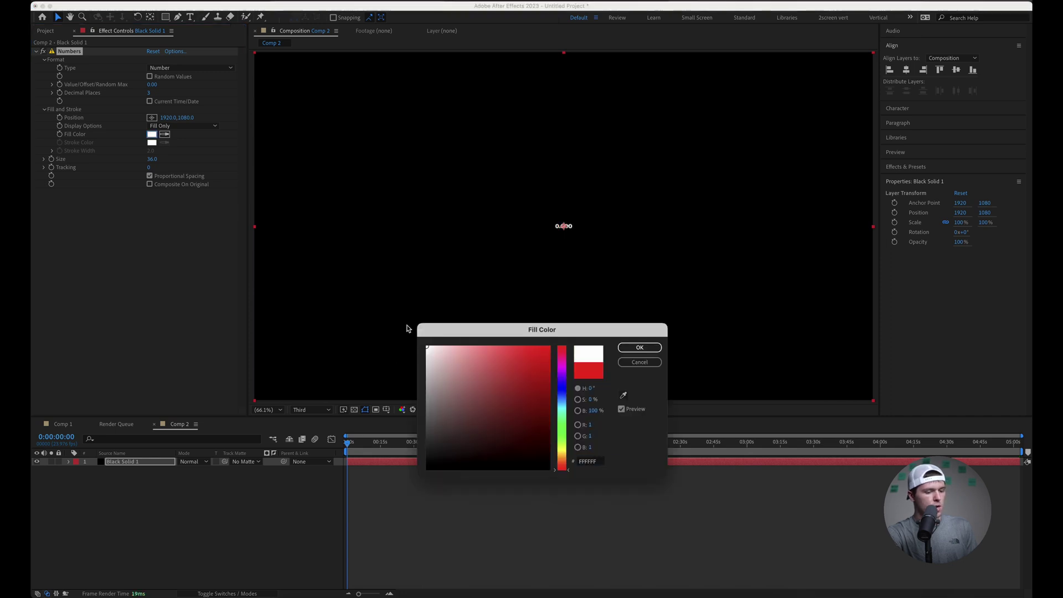
pyautogui.click(640, 348)
pyautogui.press('.')
pyautogui.press('.')
pyautogui.press('.')
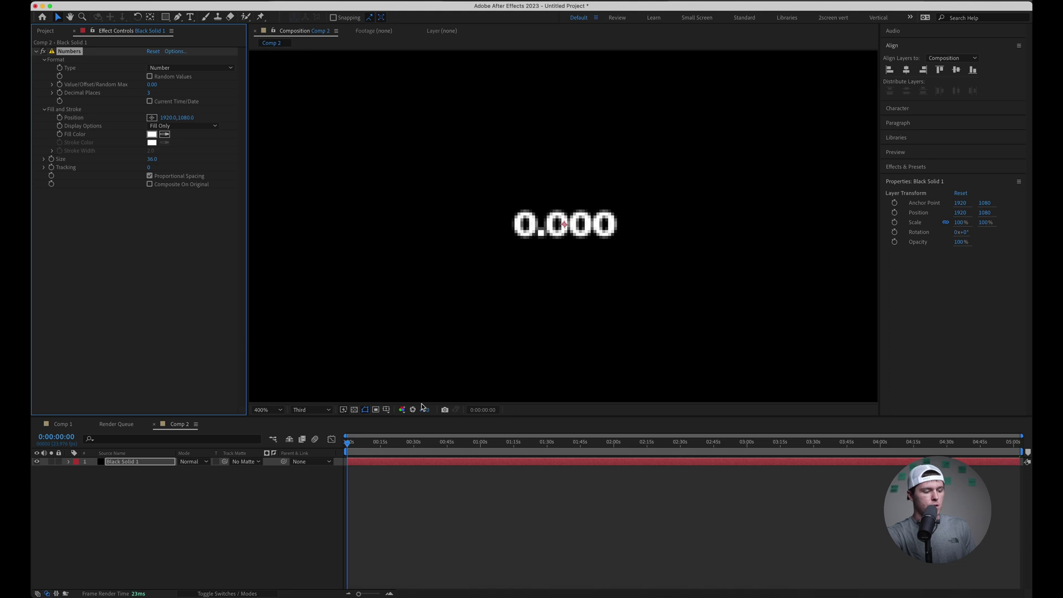
pyautogui.press('space')
pyautogui.press('space')
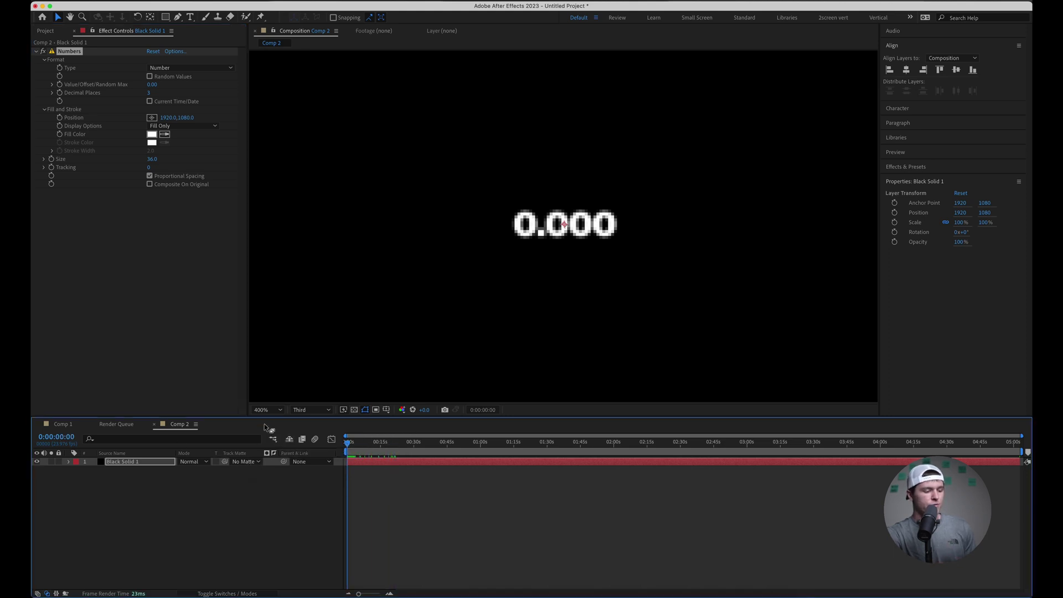
# Step: Set the viewer magnification to Fit up to 100% so the whole composition shows
pyautogui.click(268, 410)
pyautogui.click(271, 421)
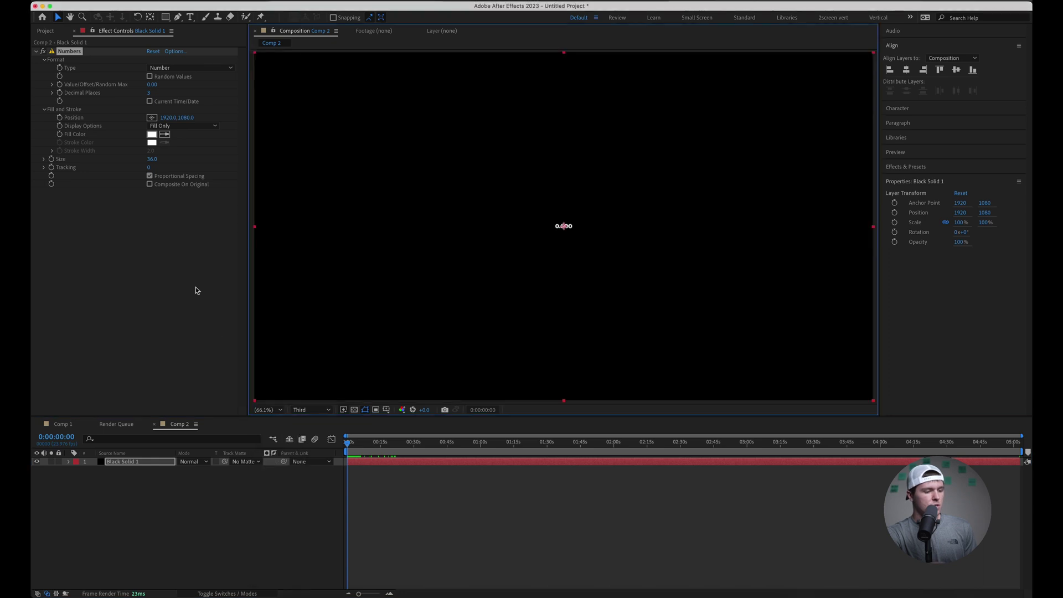
pyautogui.click(188, 69)
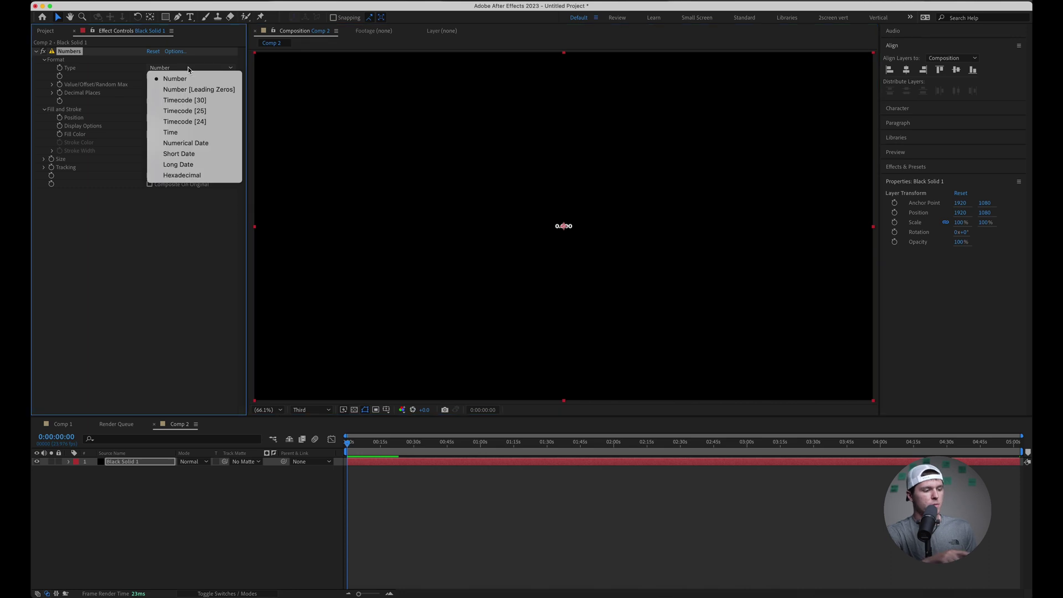
# Step: Set Numbers to Timecode [24], 0 decimal places, size about 475, with Proportional Spacing off
pyautogui.click(196, 124)
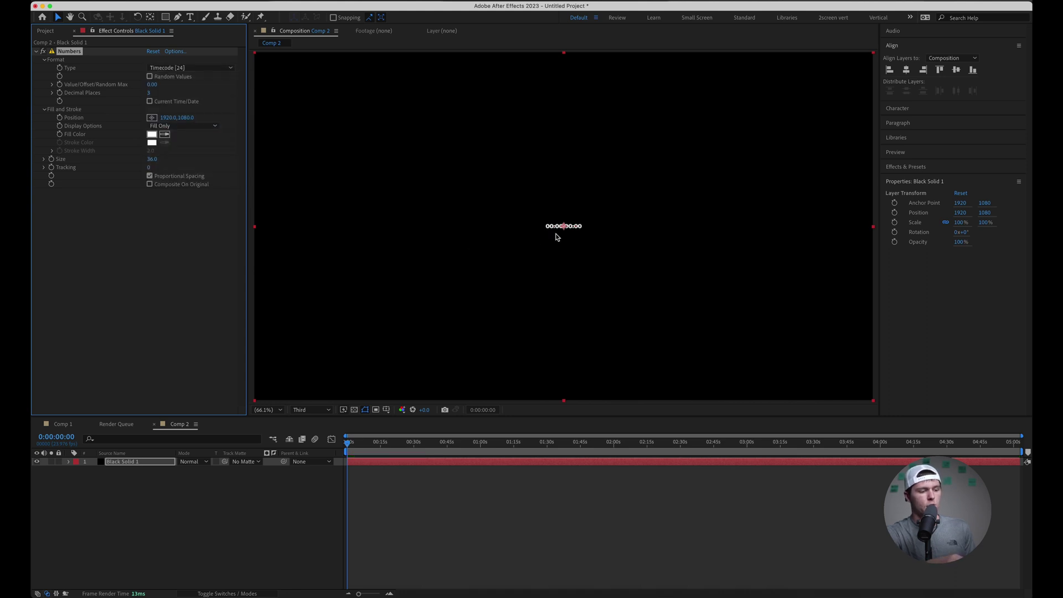
pyautogui.click(149, 93)
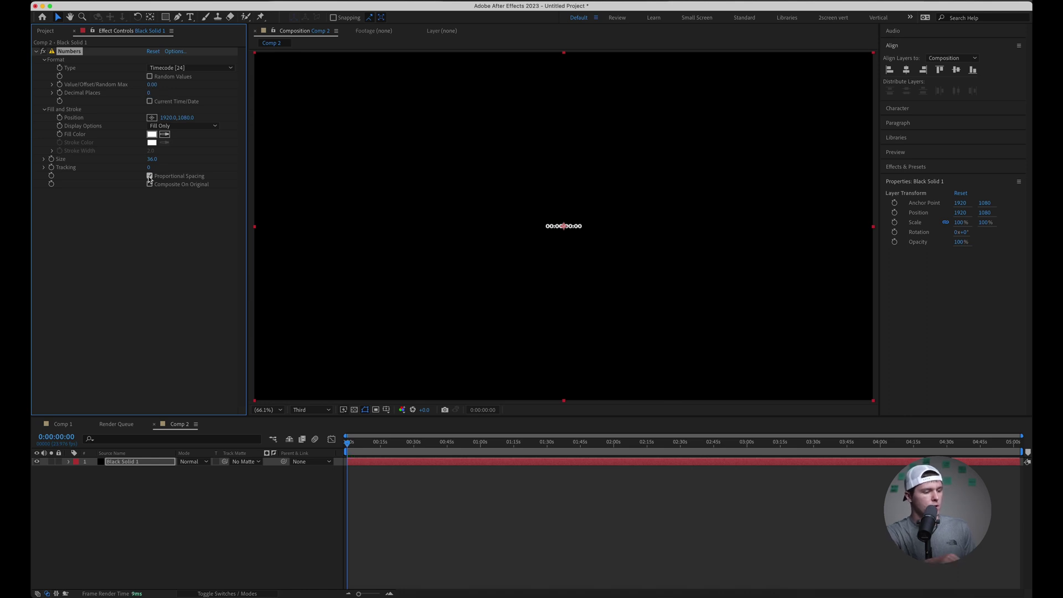
pyautogui.moveTo(152, 160); pyautogui.dragTo(376, 168)
pyautogui.moveTo(351, 450); pyautogui.dragTo(474, 454)
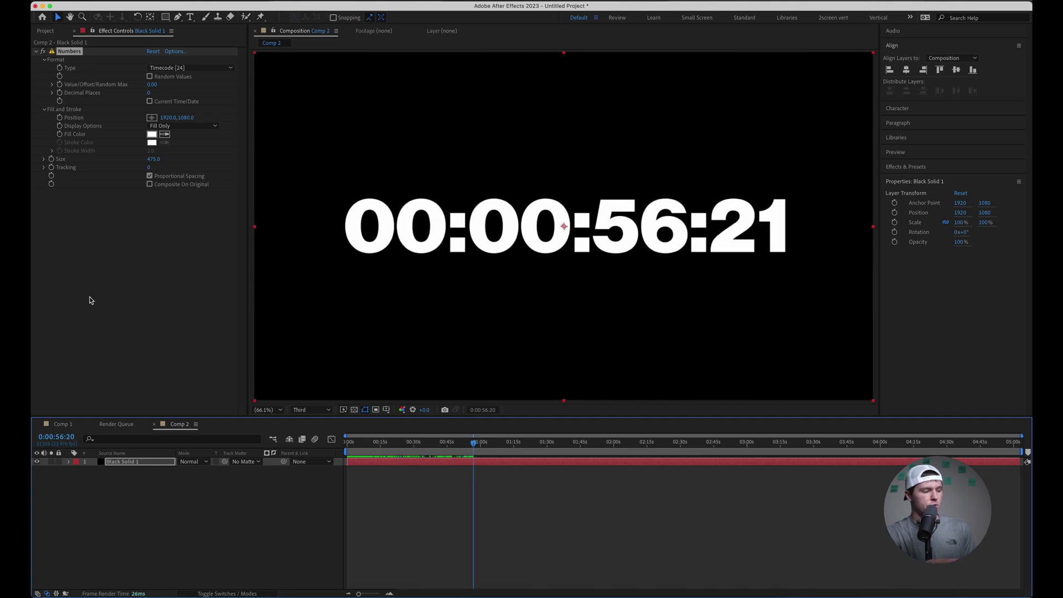
pyautogui.click(150, 176)
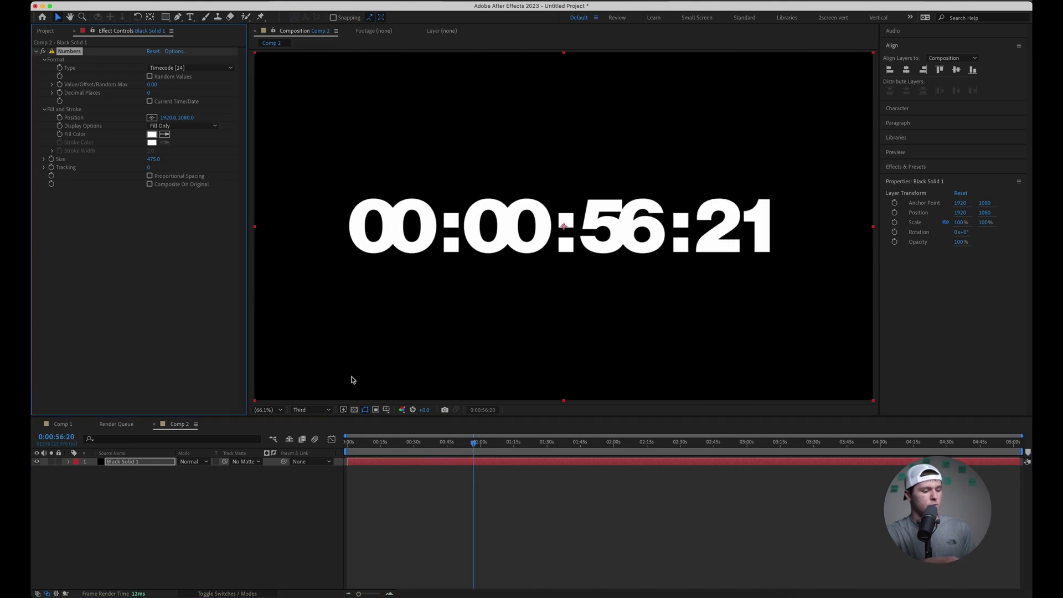
# Step: Scrub the playhead to preview, then raise the Numbers Tracking value to 23
pyautogui.moveTo(474, 444)
pyautogui.mouseDown()
pyautogui.moveTo(540, 448)
pyautogui.moveTo(452, 449)
pyautogui.moveTo(482, 457)
pyautogui.mouseUp()
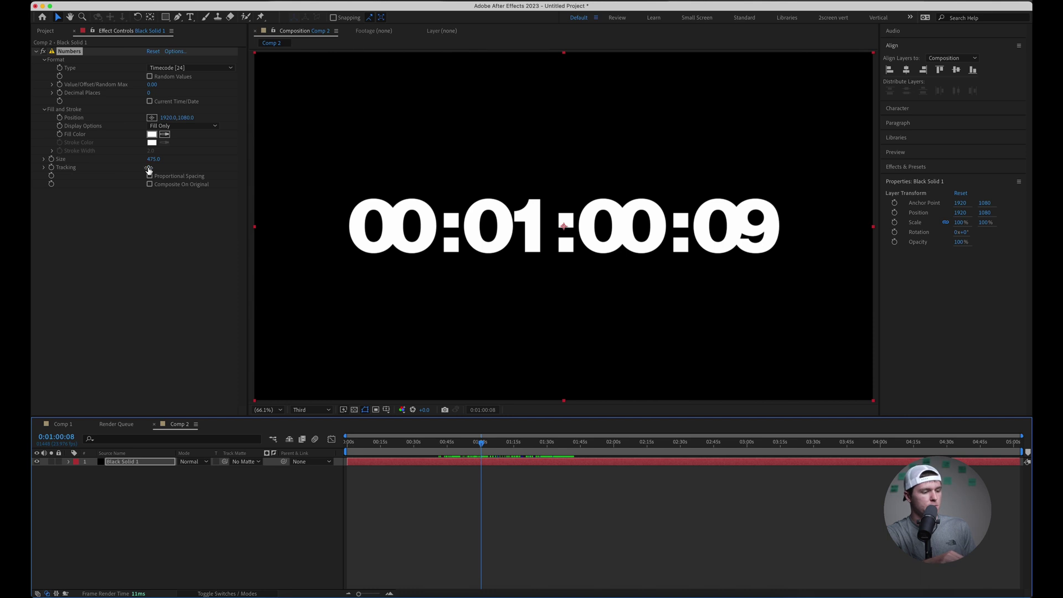
pyautogui.moveTo(148, 169); pyautogui.dragTo(161, 168)
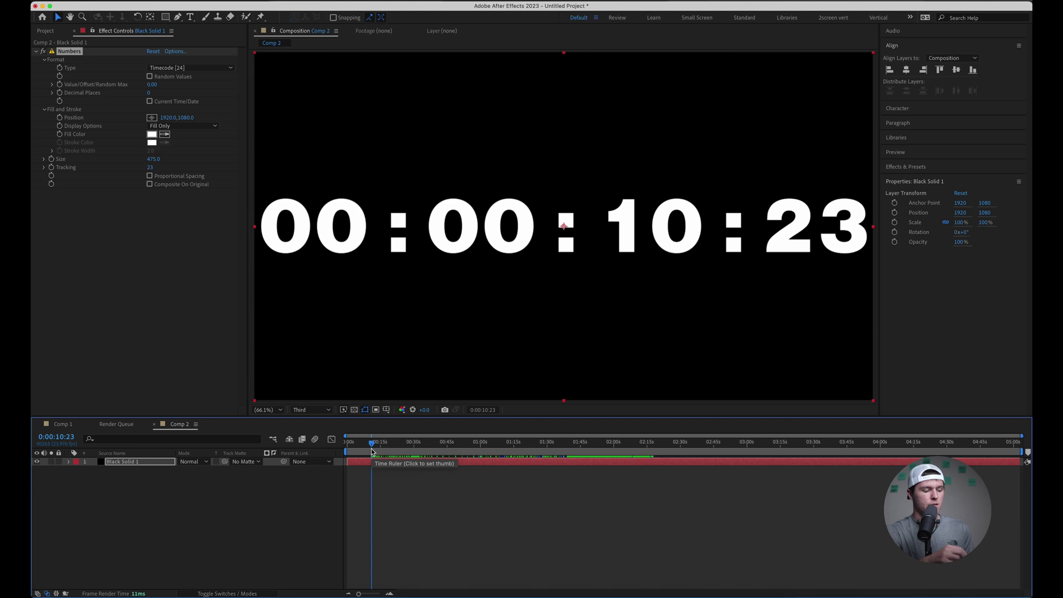
# Step: Pre-compose Black Solid 1, moving all attributes, then return to Comp 2 at 00:00:00:00
pyautogui.click(159, 465)
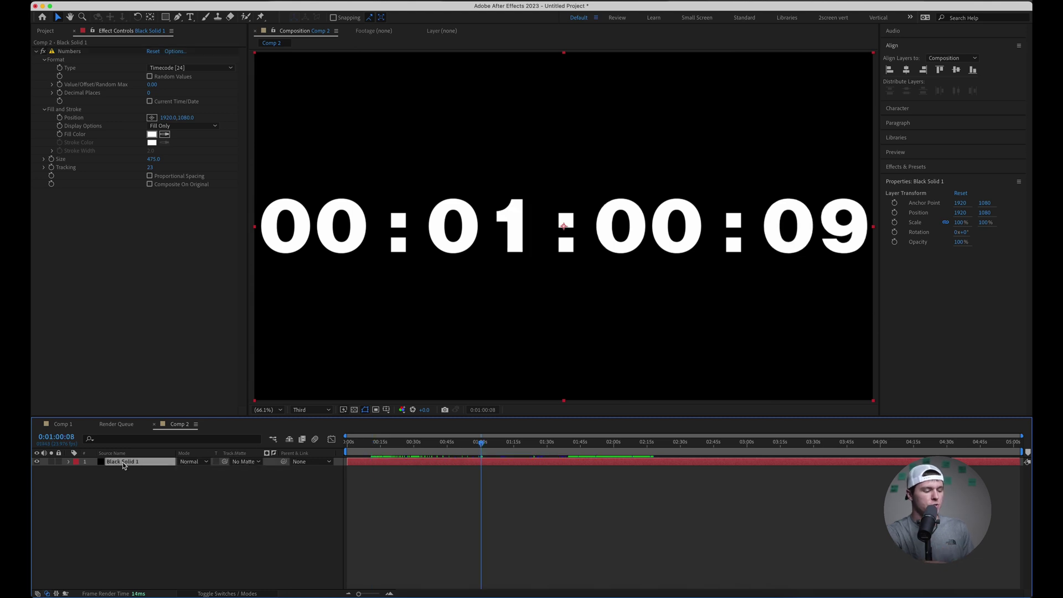
pyautogui.rightClick(122, 462)
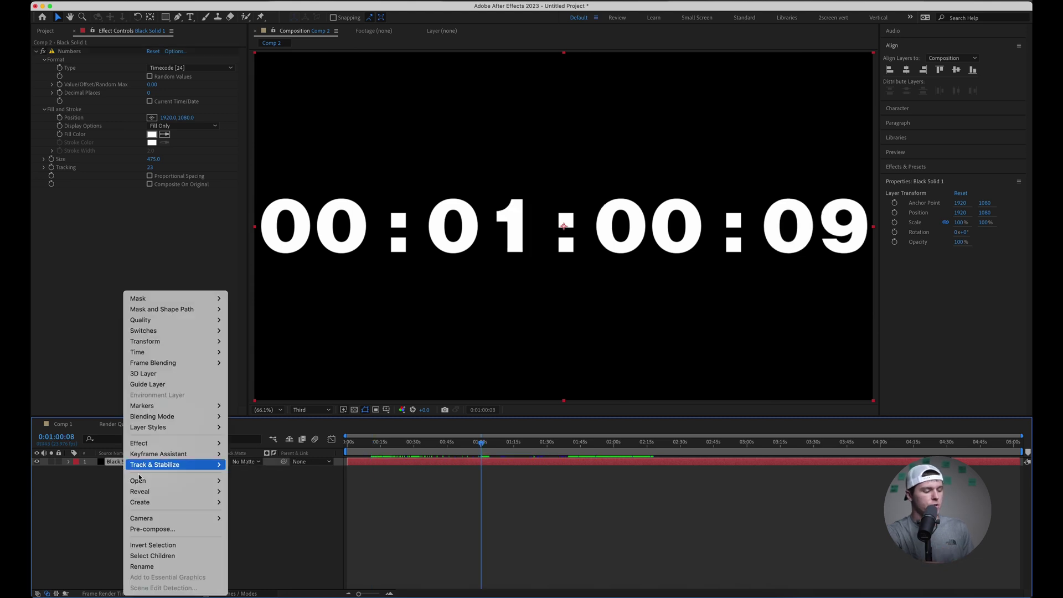
pyautogui.click(202, 534)
pyautogui.click(464, 367)
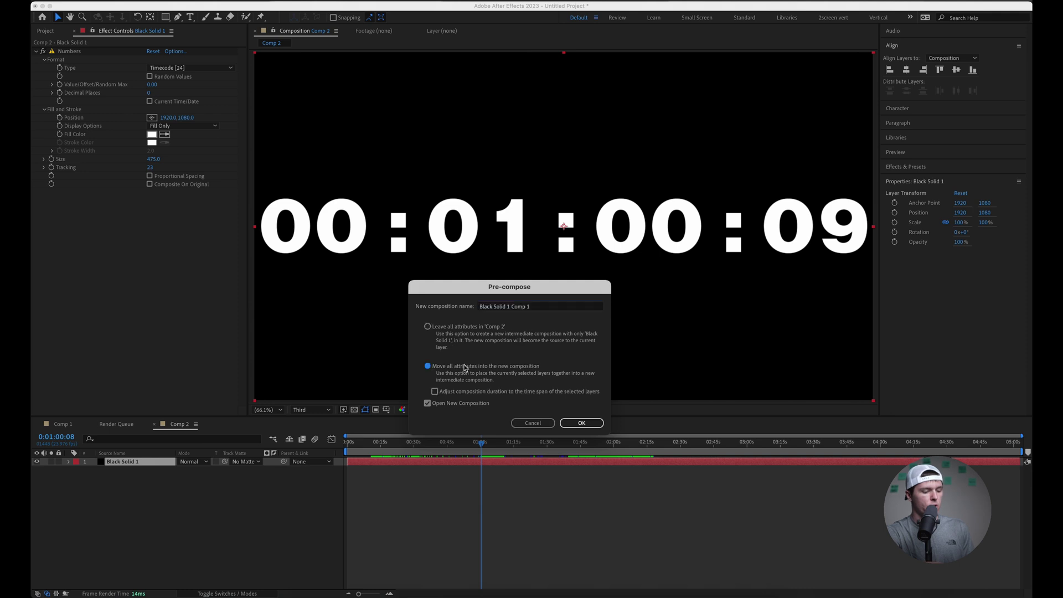
pyautogui.click(581, 423)
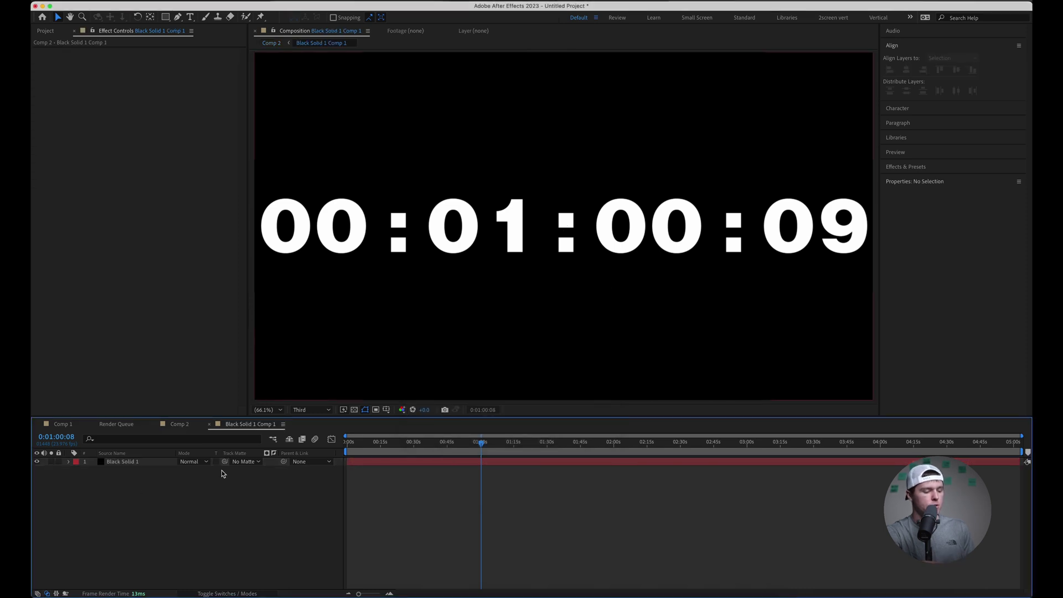
pyautogui.click(178, 424)
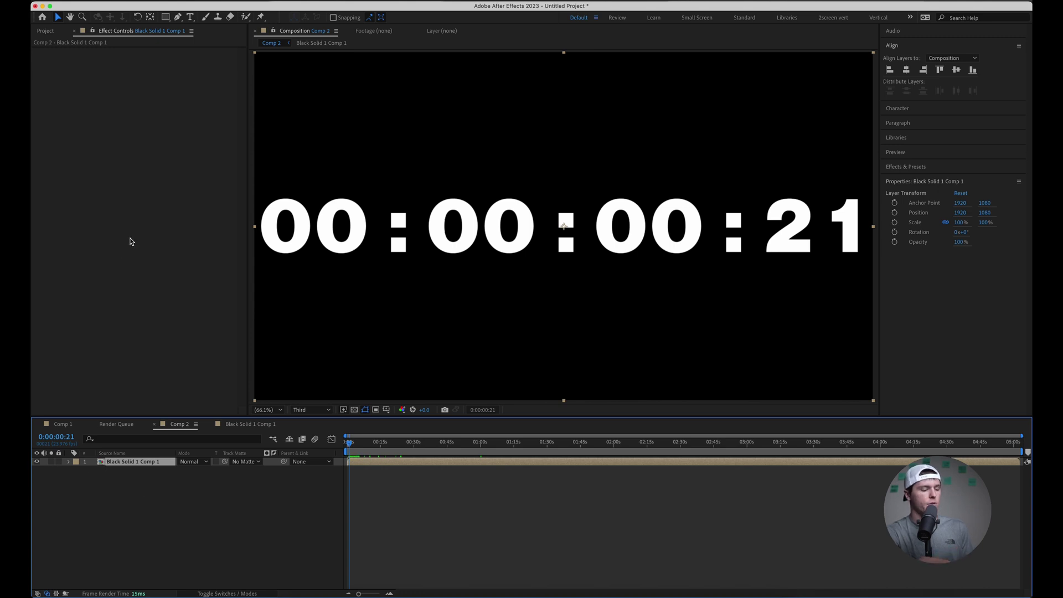
pyautogui.moveTo(362, 448); pyautogui.dragTo(342, 450)
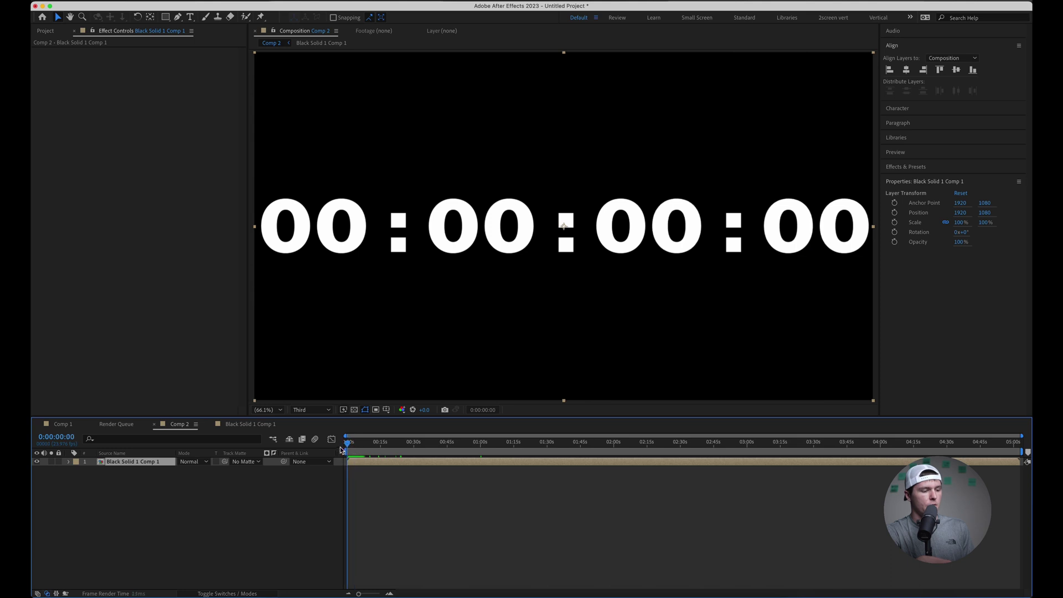
# Step: Mask the middle 00 group, duplicate the layer, and shift the copy's mask onto the next 00
pyautogui.click(166, 17)
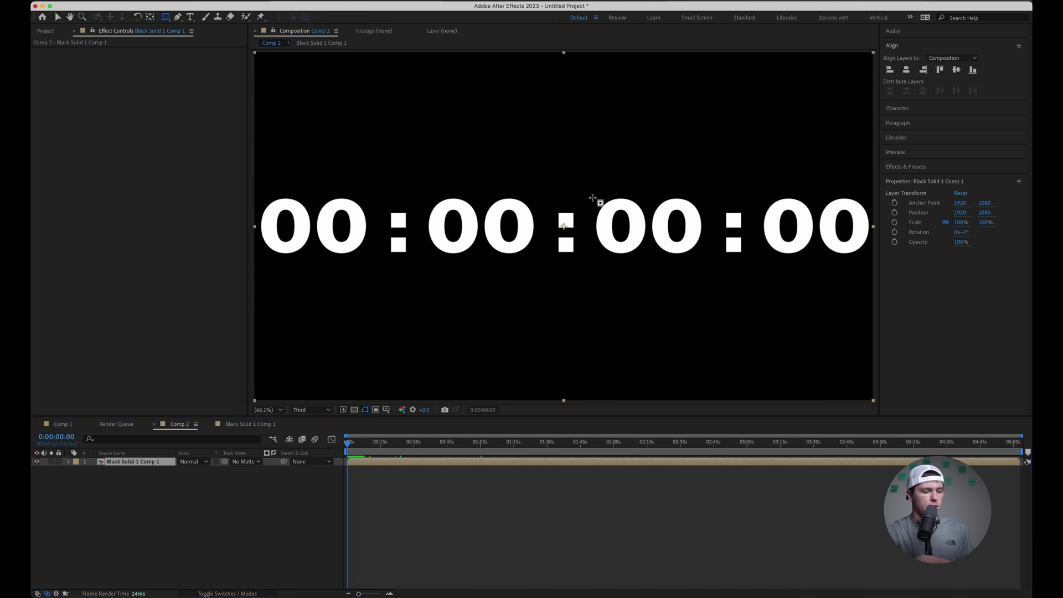
pyautogui.moveTo(587, 186); pyautogui.dragTo(708, 258)
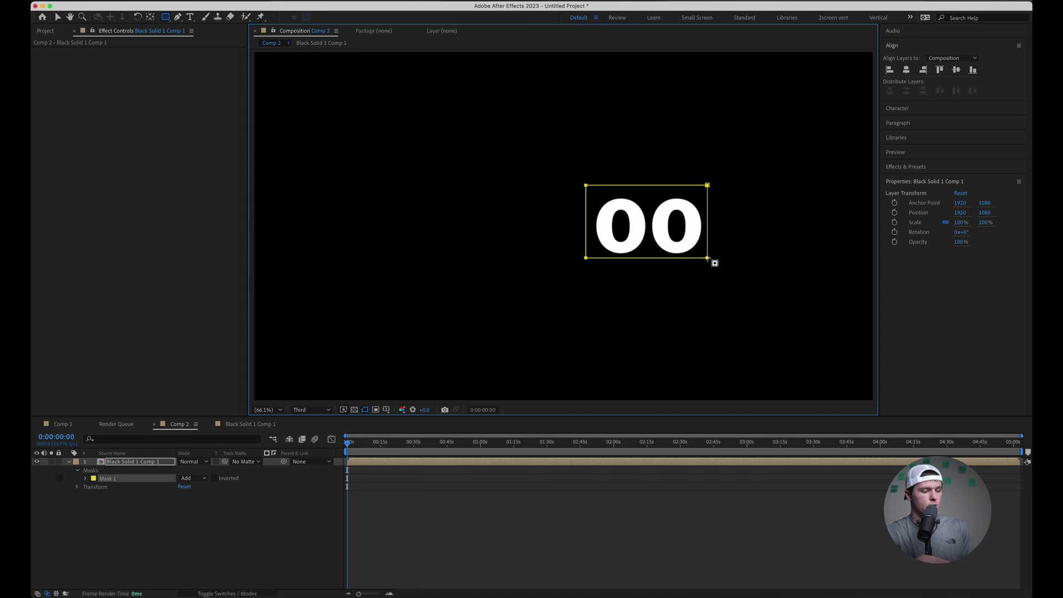
pyautogui.click(142, 461)
pyautogui.press('super+d')
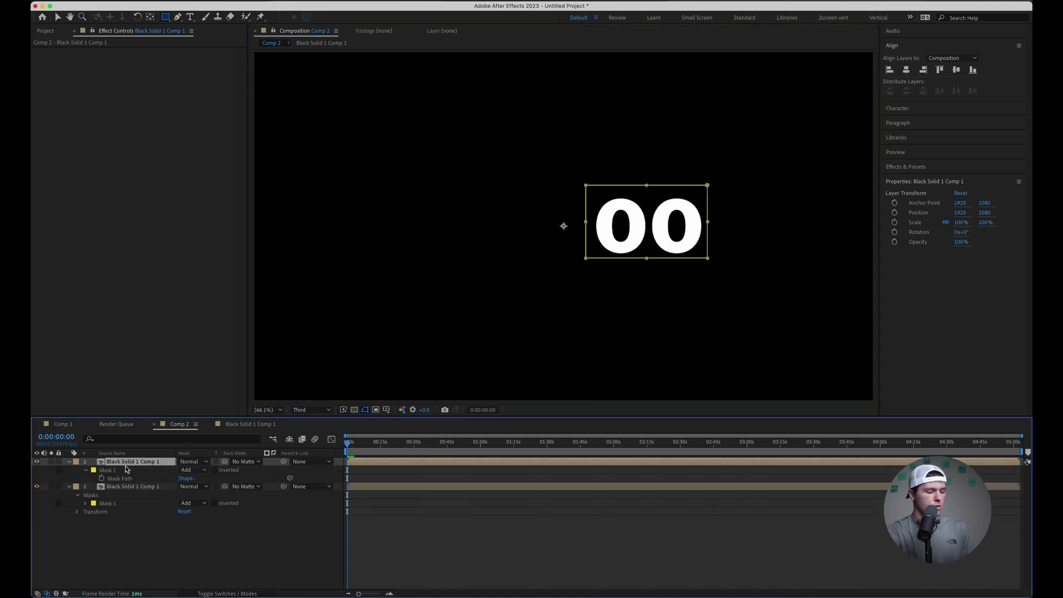
pyautogui.click(117, 470)
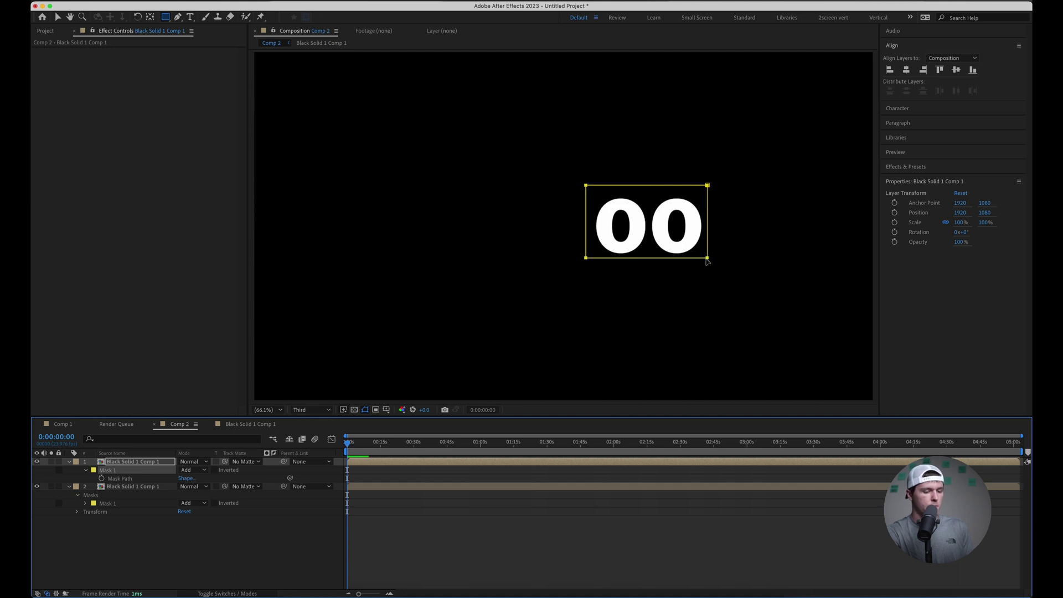
pyautogui.press('v')
pyautogui.moveTo(707, 259); pyautogui.dragTo(875, 263)
# Step: Move the top copy's Position X from 1920 to 1678, beside the first 00
pyautogui.click(117, 461)
pyautogui.press('p')
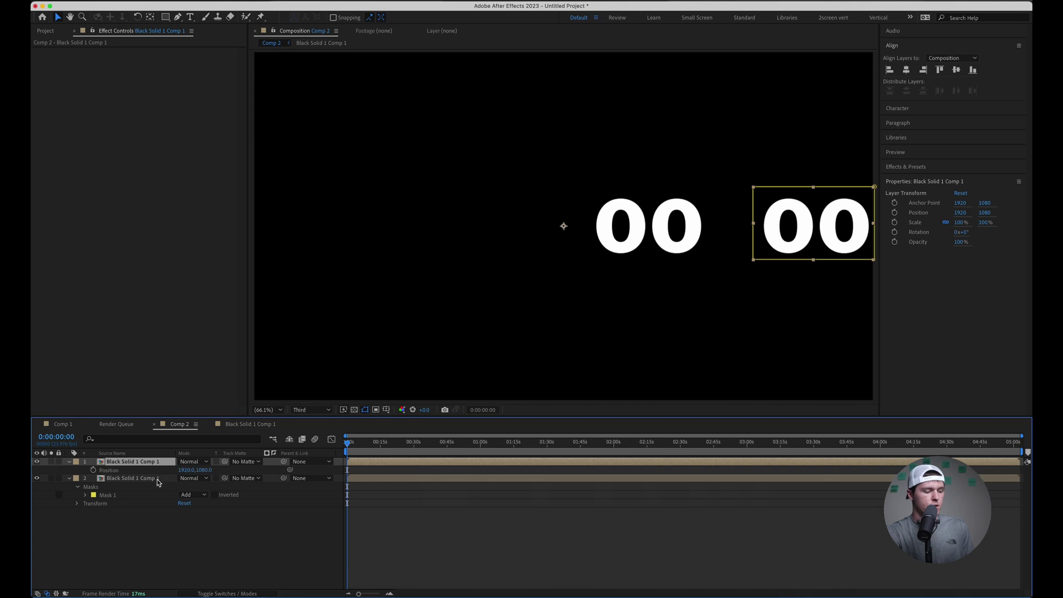
pyautogui.moveTo(189, 473); pyautogui.dragTo(70, 475)
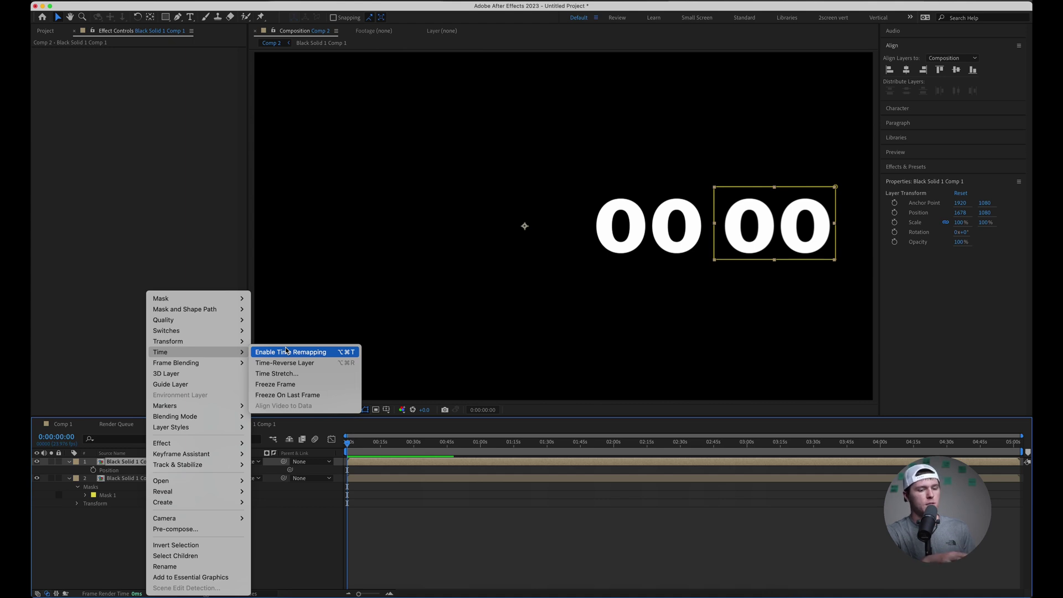
# Step: Time-reverse the top digit layer in Comp 2 and scrub to check the reversed digits
pyautogui.click(110, 471)
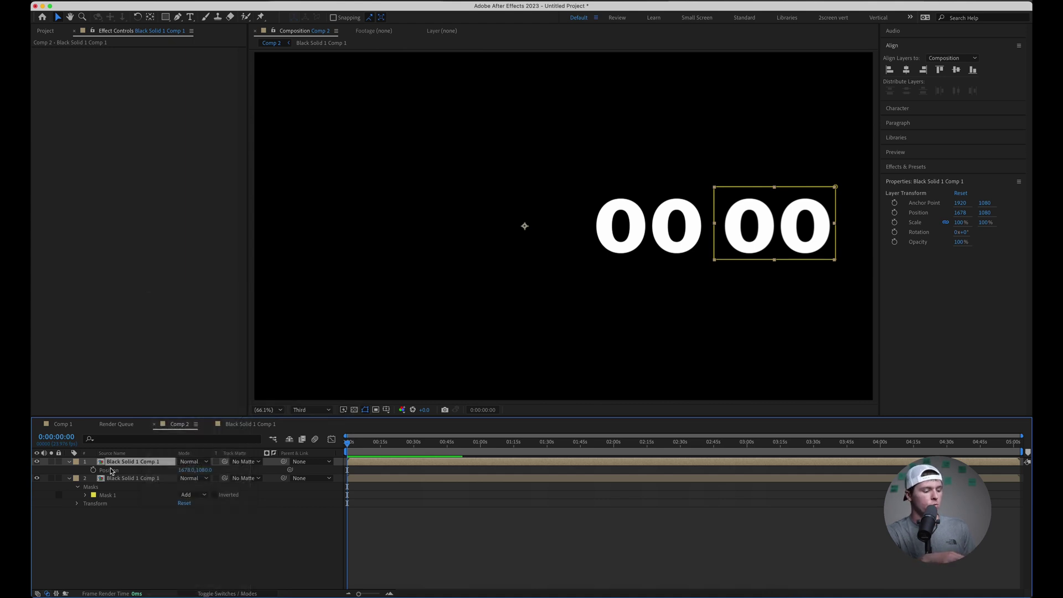
pyautogui.rightClick(137, 461)
pyautogui.moveTo(222, 353)
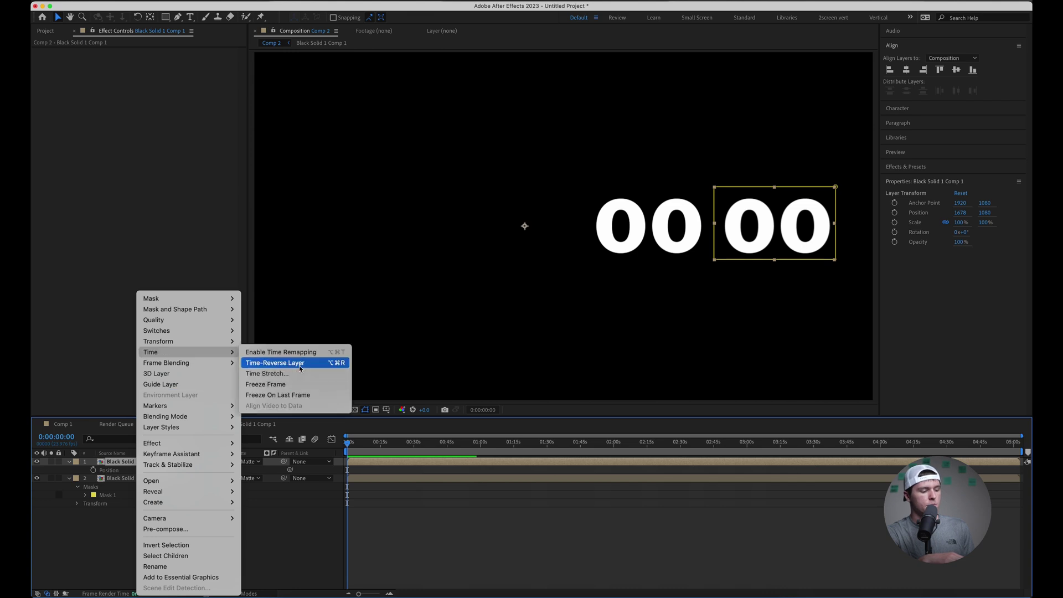
pyautogui.click(300, 366)
pyautogui.moveTo(348, 446)
pyautogui.mouseDown()
pyautogui.moveTo(366, 446)
pyautogui.moveTo(333, 451)
pyautogui.mouseUp()
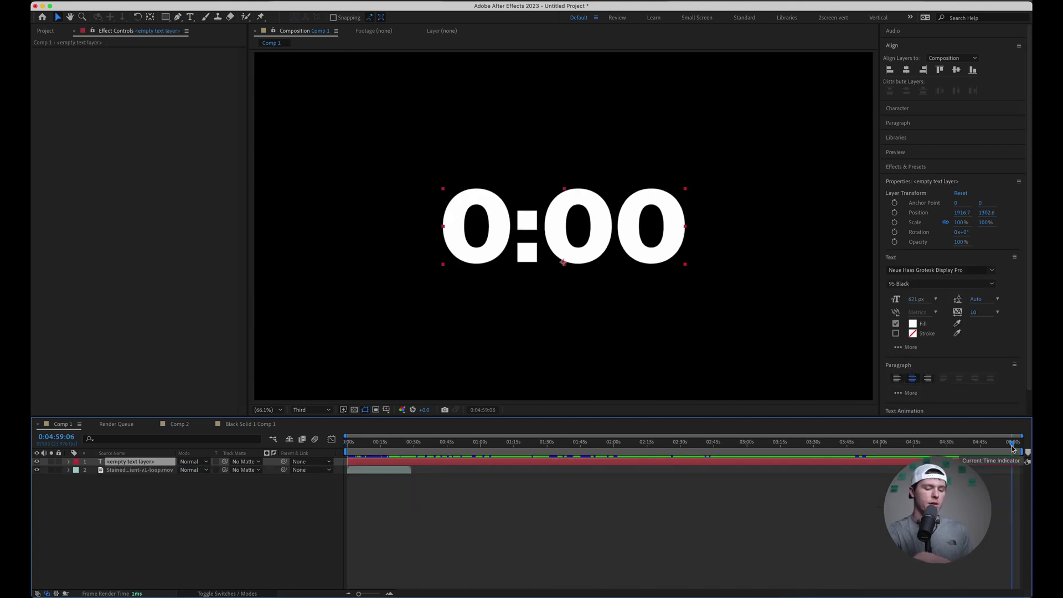
# Step: Trim the Comp 1 timer text's out point so it ends before turning negative
pyautogui.moveTo(1013, 447); pyautogui.dragTo(1017, 450)
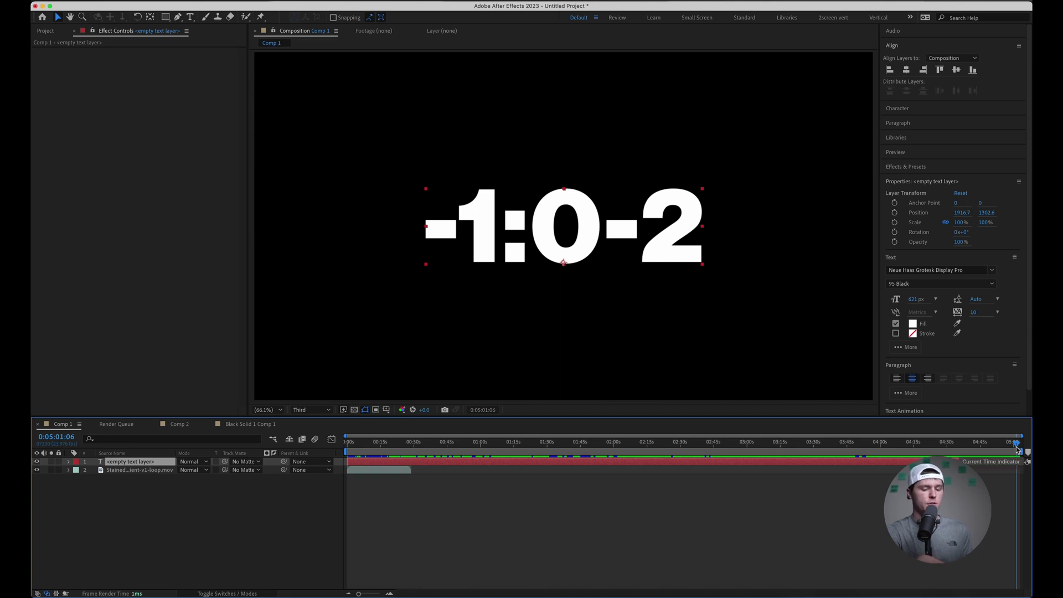
pyautogui.scroll(5, 1017, 450)
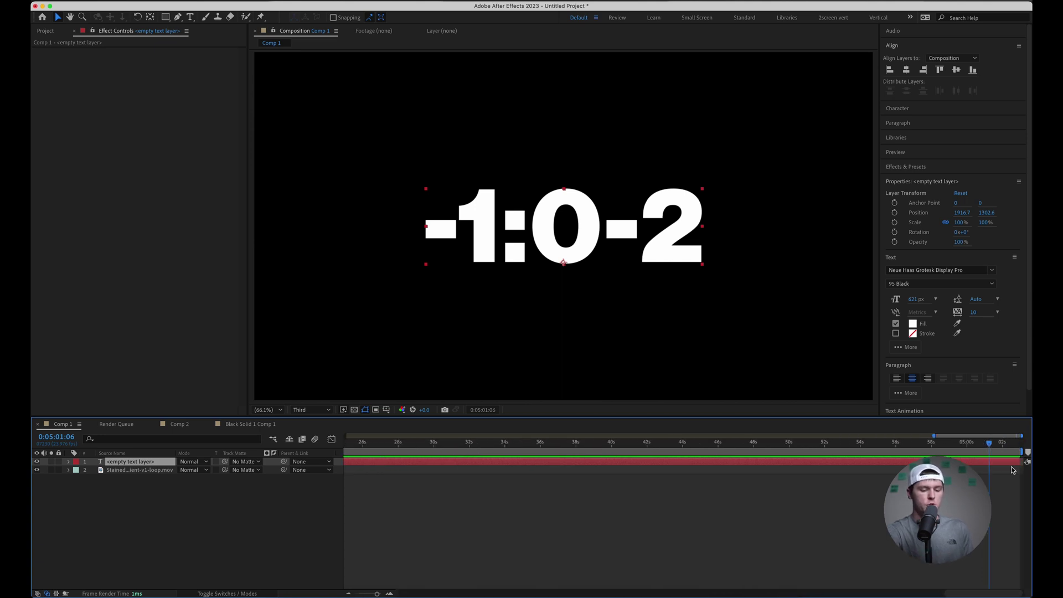
pyautogui.moveTo(1014, 462); pyautogui.dragTo(951, 448)
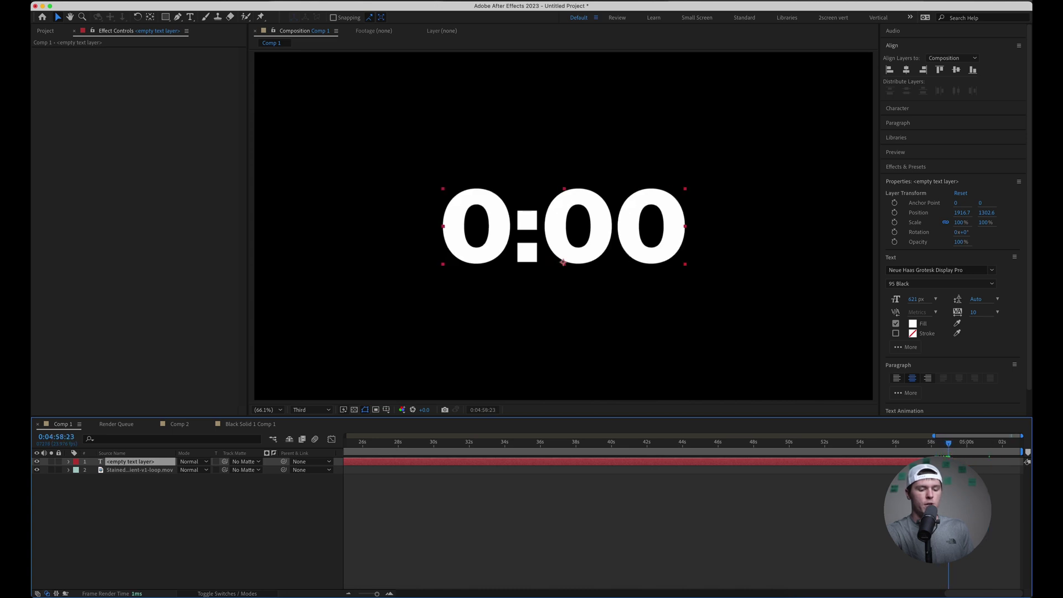
# Step: Pre-compose the timer text layer with Adjust composition duration enabled
pyautogui.rightClick(834, 462)
pyautogui.click(845, 521)
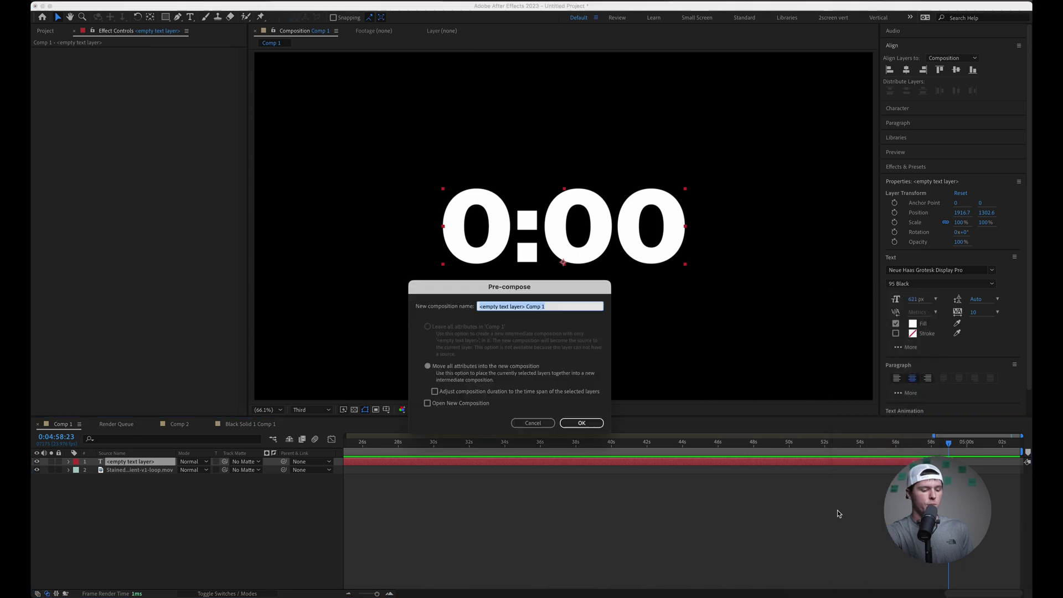
pyautogui.click(436, 392)
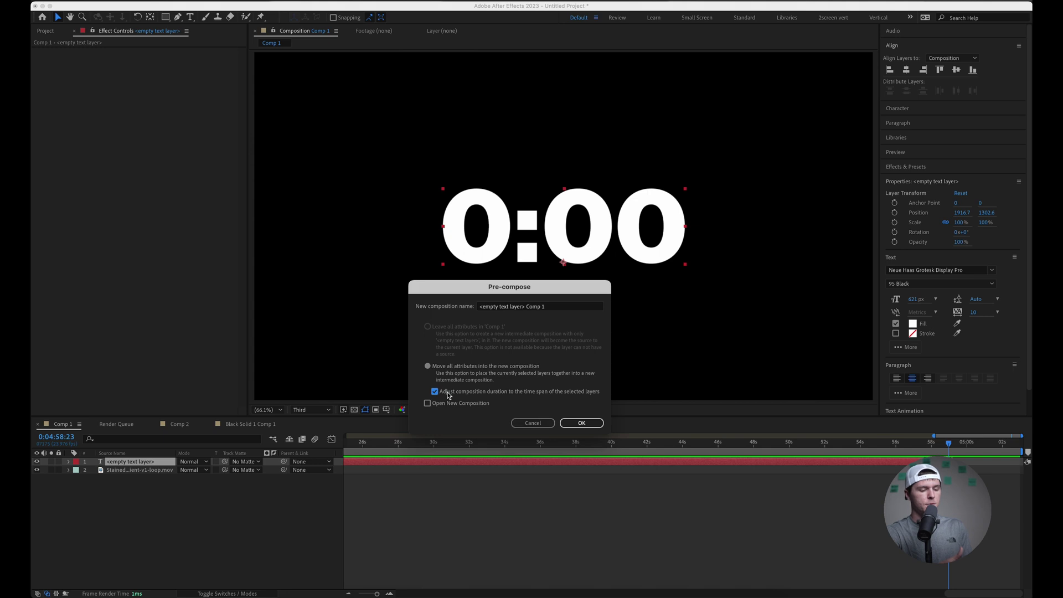
pyautogui.click(582, 423)
pyautogui.press('space')
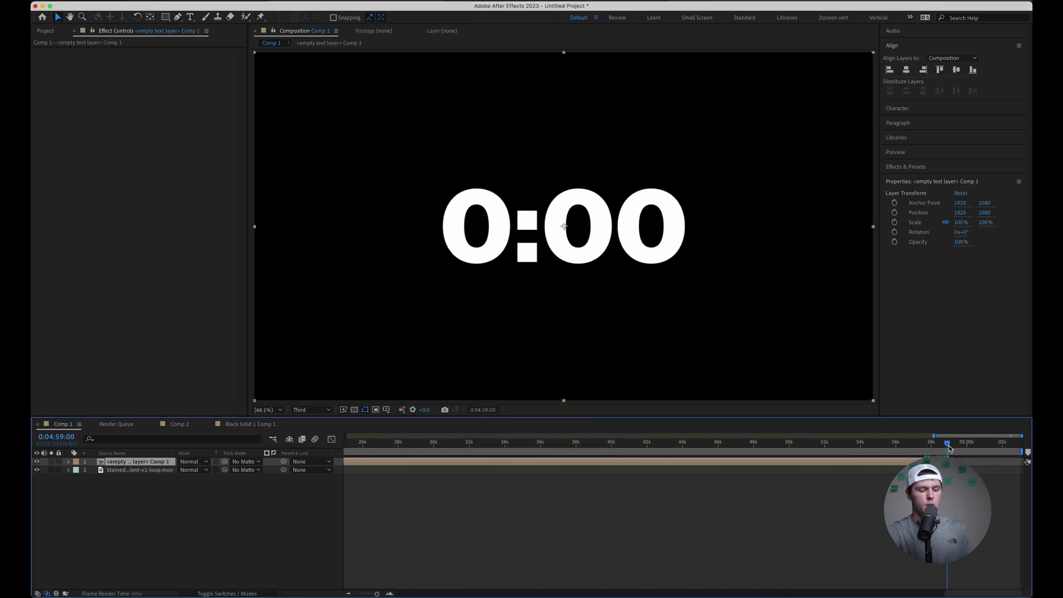
pyautogui.rightClick(902, 463)
# Step: Apply Freeze On Last Frame to the timer precomp and confirm it holds 0:00 to the end
pyautogui.moveTo(941, 352)
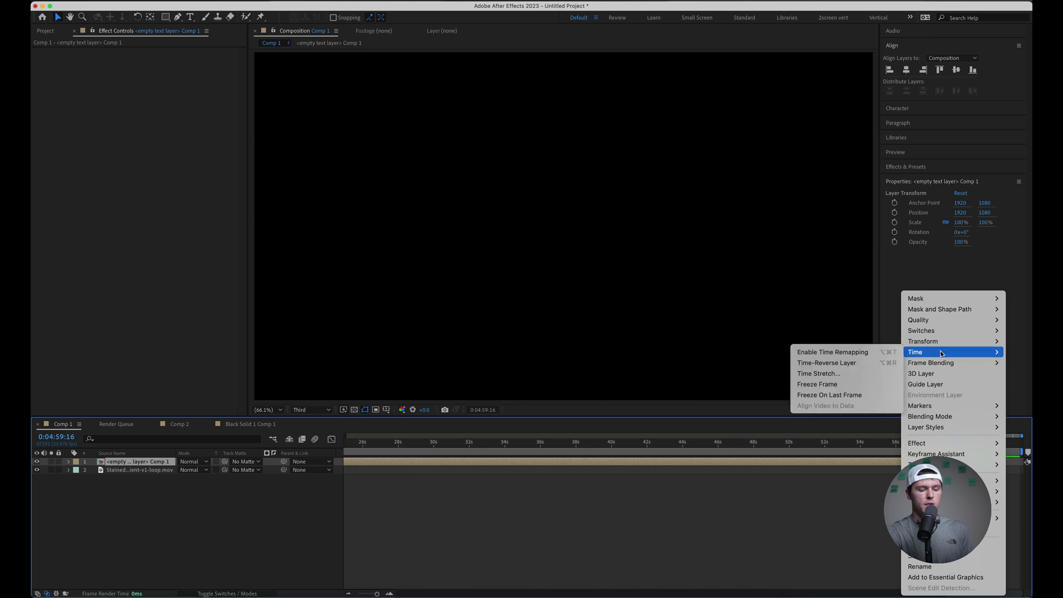
pyautogui.click(829, 395)
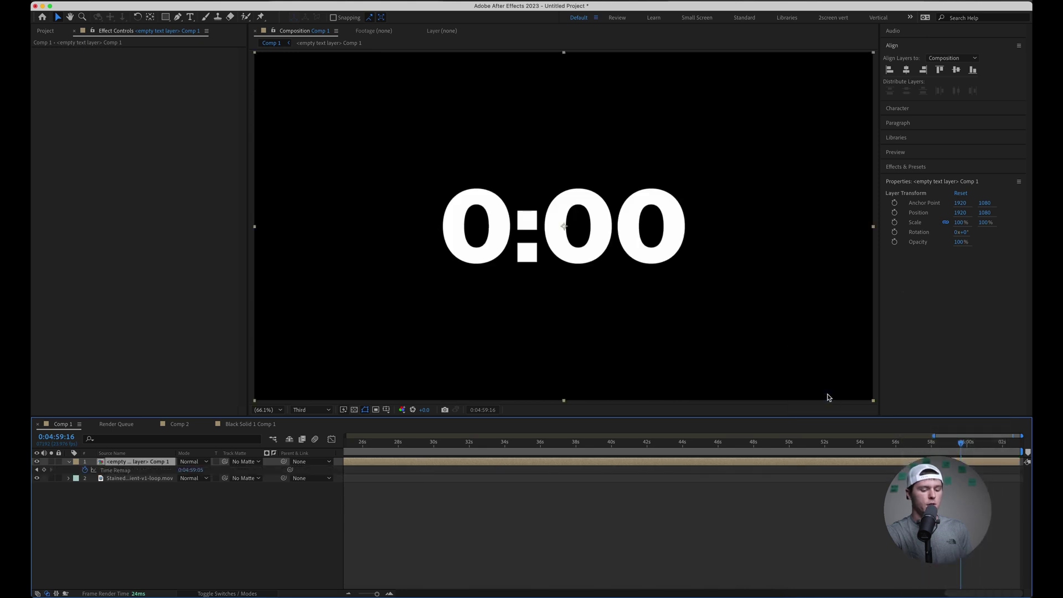
pyautogui.press(';')
pyautogui.moveTo(1004, 446)
pyautogui.mouseDown()
pyautogui.moveTo(929, 443)
pyautogui.moveTo(1022, 452)
pyautogui.mouseUp()
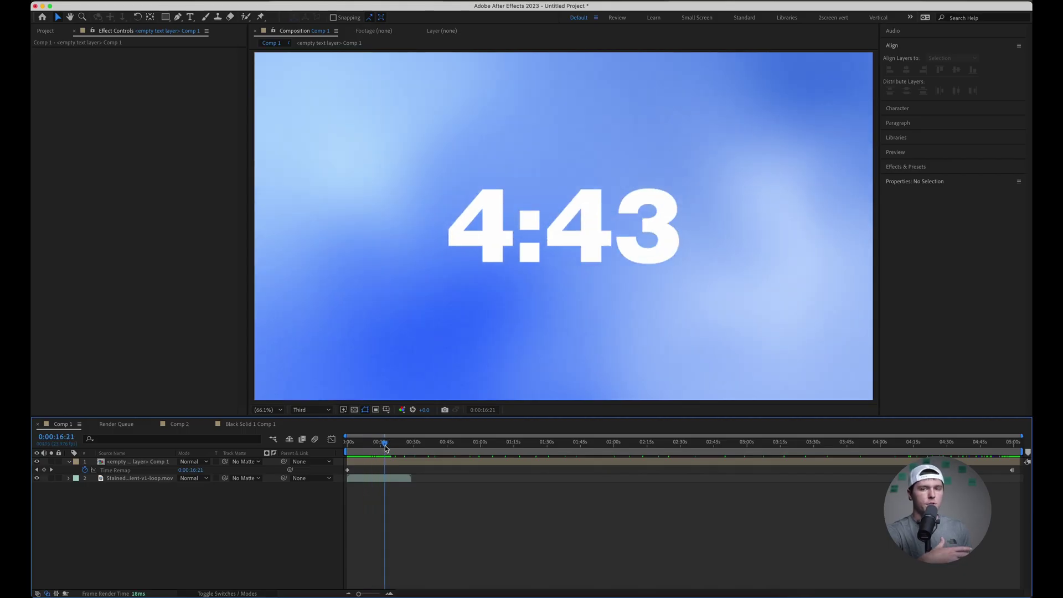
# Step: Delete the background video layer and view the timer over the transparency grid at 4:28
pyautogui.click(363, 480)
pyautogui.press('Delete')
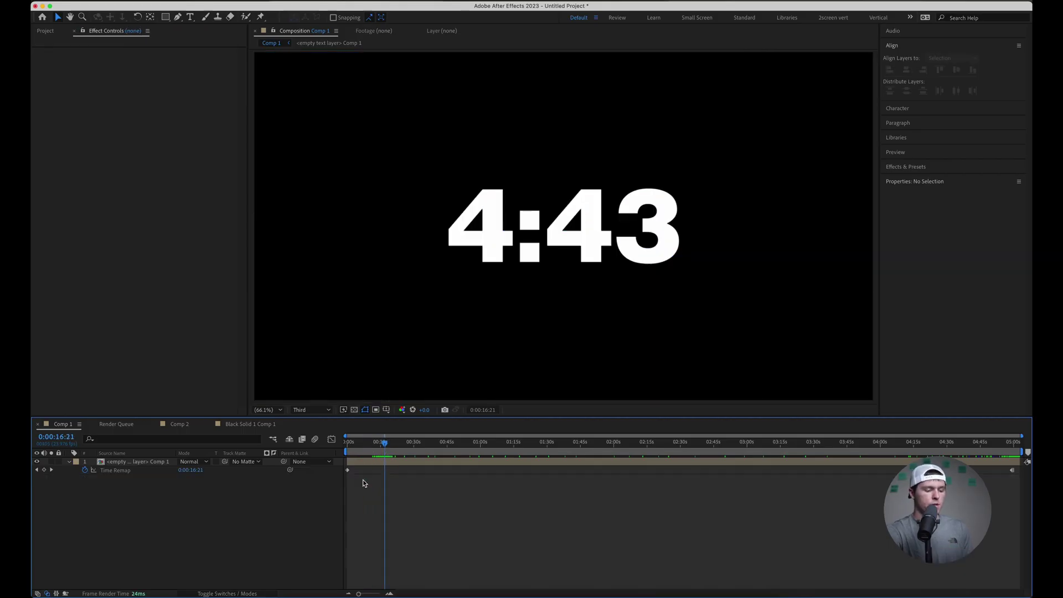
pyautogui.click(378, 443)
pyautogui.moveTo(378, 444); pyautogui.dragTo(416, 445)
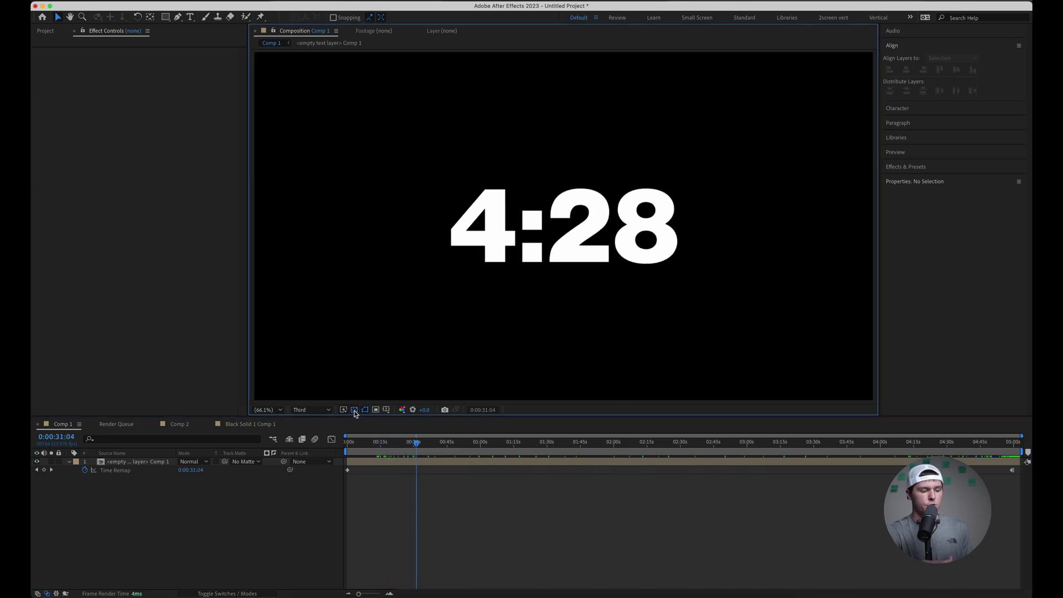
pyautogui.click(365, 410)
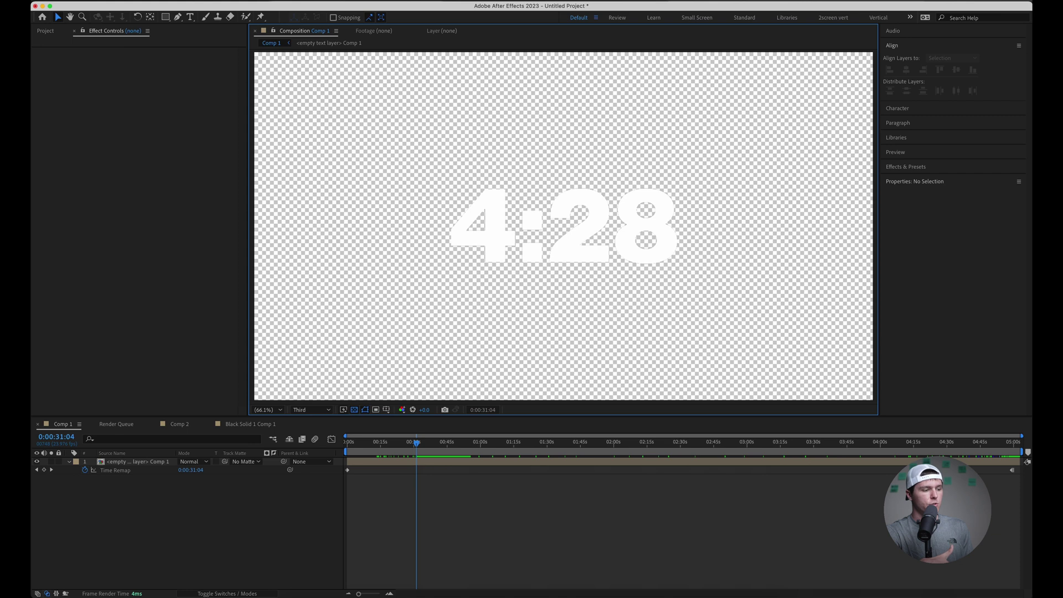
# Step: Add Comp 1 to the render queue from File > Export
pyautogui.click(113, 1)
pyautogui.moveTo(190, 164)
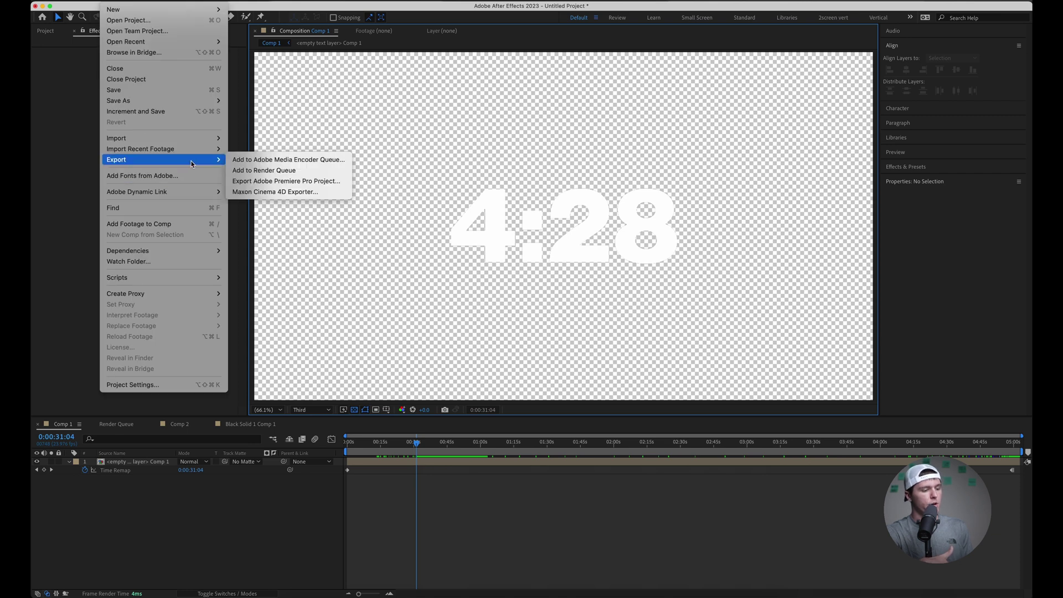
pyautogui.click(274, 172)
# Step: Set Comp 1's output module to High Quality with Alpha, keeping RGB + Alpha, with audio output off
pyautogui.click(94, 484)
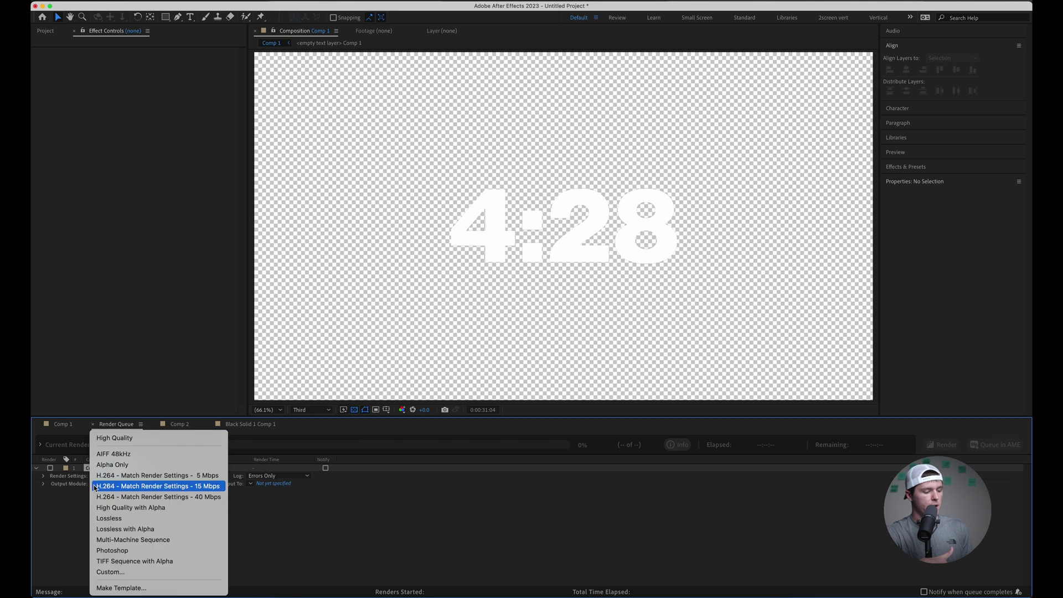
pyautogui.click(147, 510)
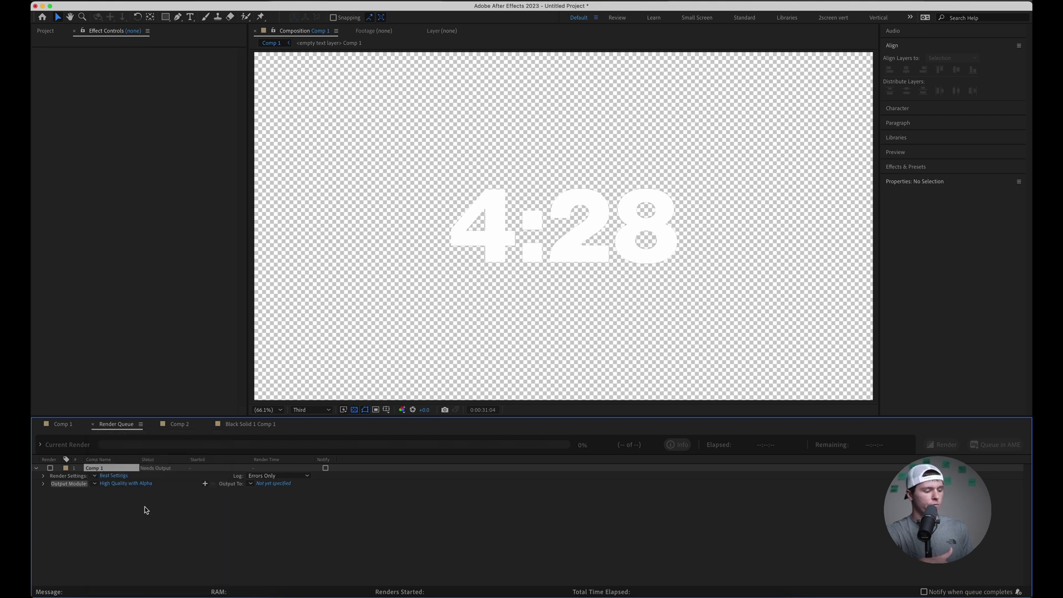
pyautogui.click(126, 485)
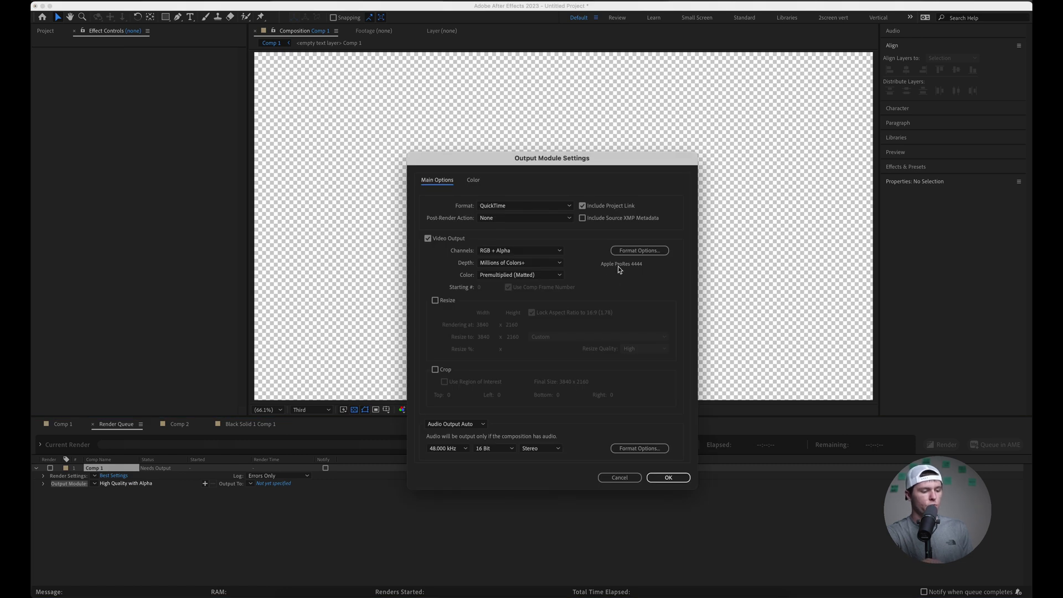
pyautogui.click(554, 251)
pyautogui.click(453, 265)
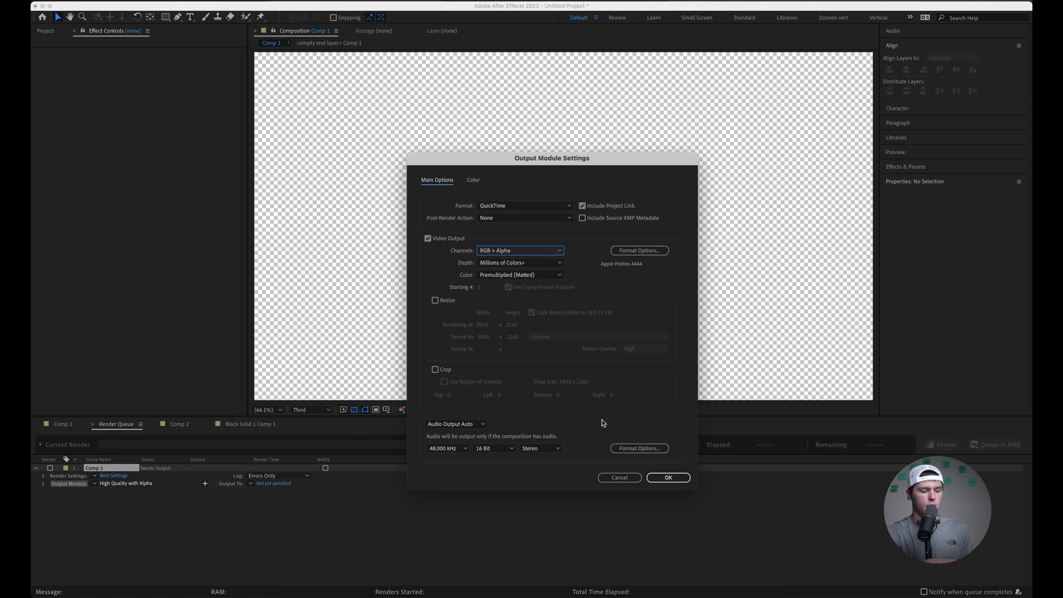
pyautogui.click(481, 425)
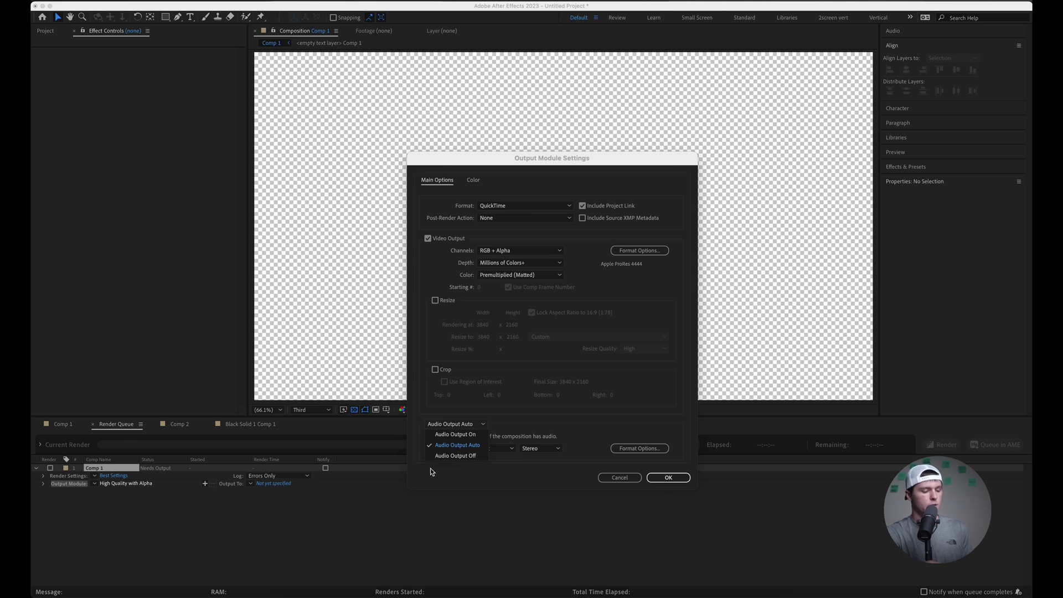
pyautogui.click(454, 456)
pyautogui.click(669, 477)
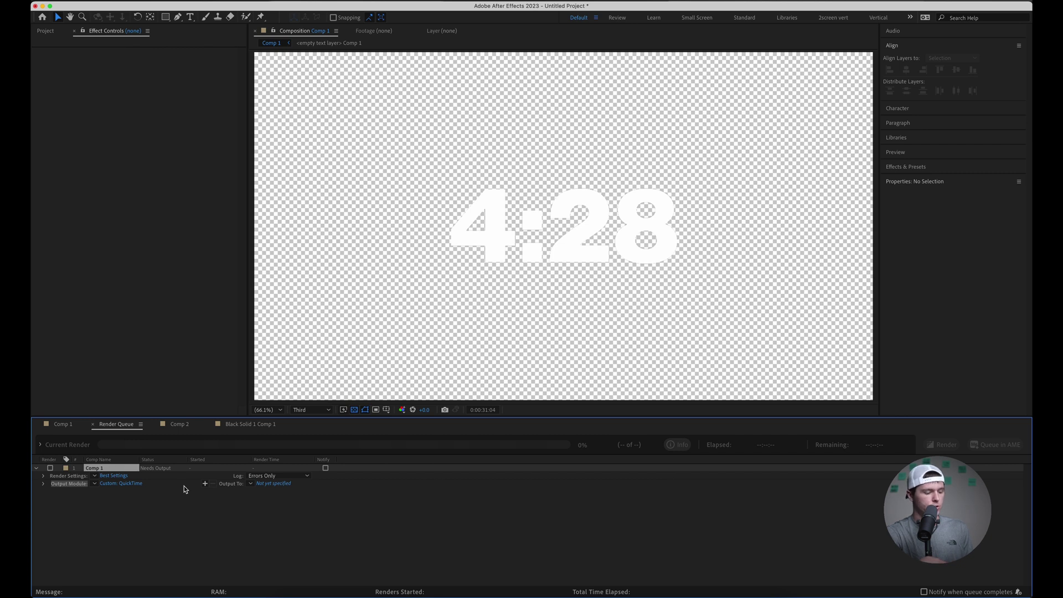
# Step: Set Comp 1's render output file to Comp 1.mov in the __scratch folder
pyautogui.click(273, 485)
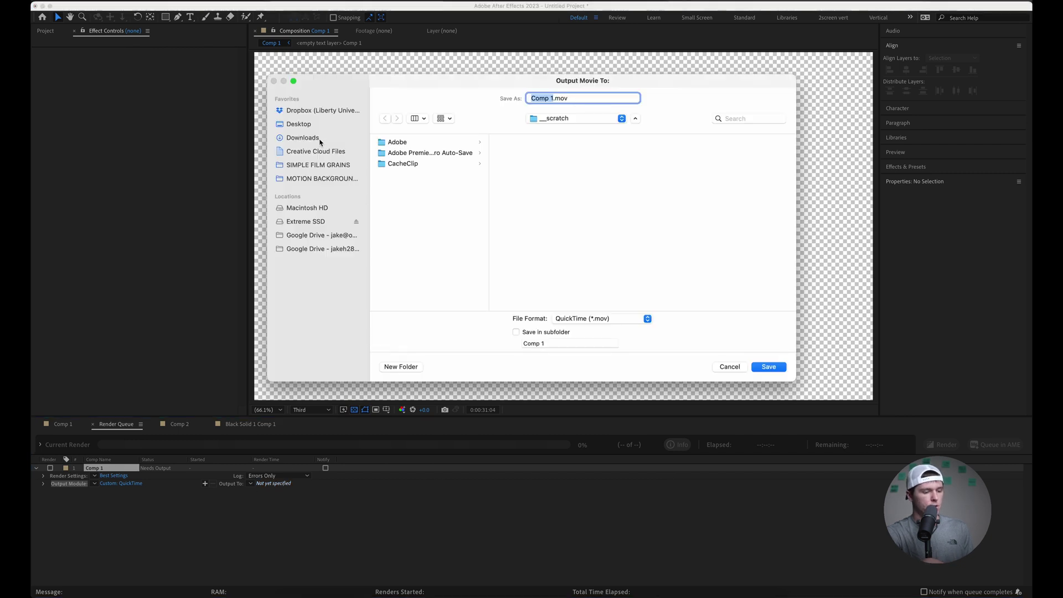
pyautogui.click(769, 367)
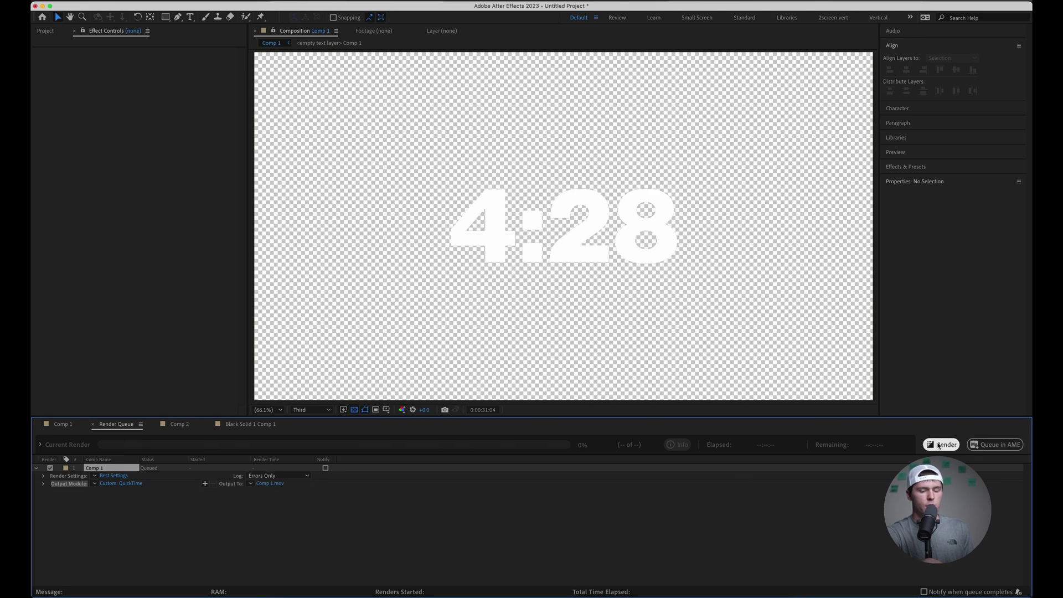